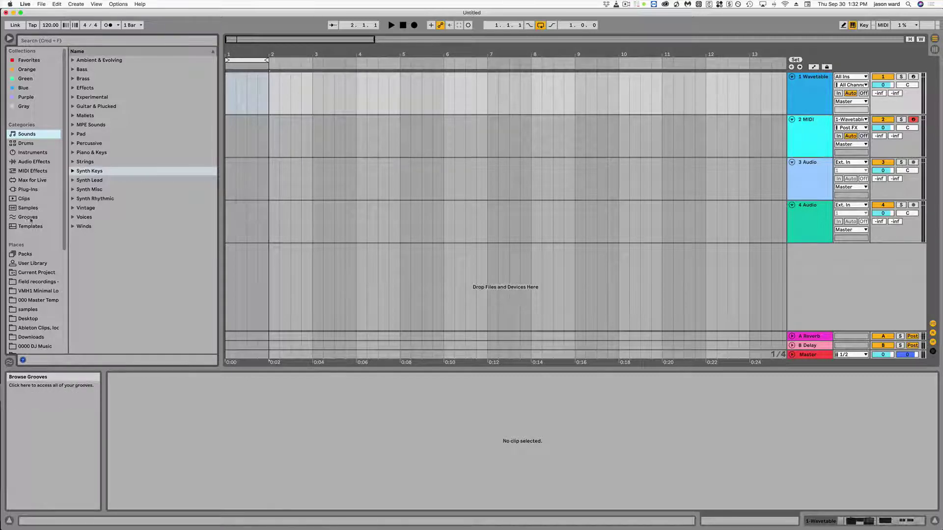
# Browse the template Live Sets and look through the full list of available groove files
pyautogui.click(26, 218)
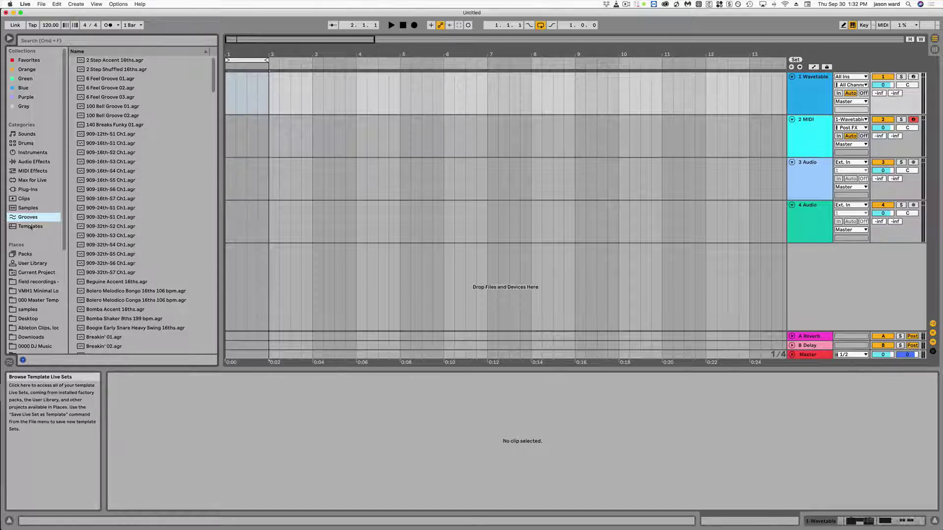
pyautogui.click(32, 227)
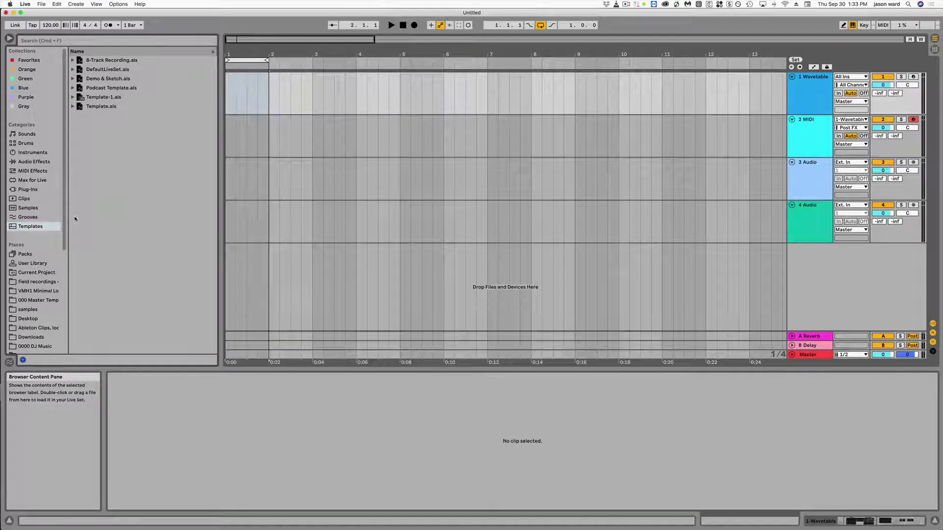
pyautogui.click(29, 217)
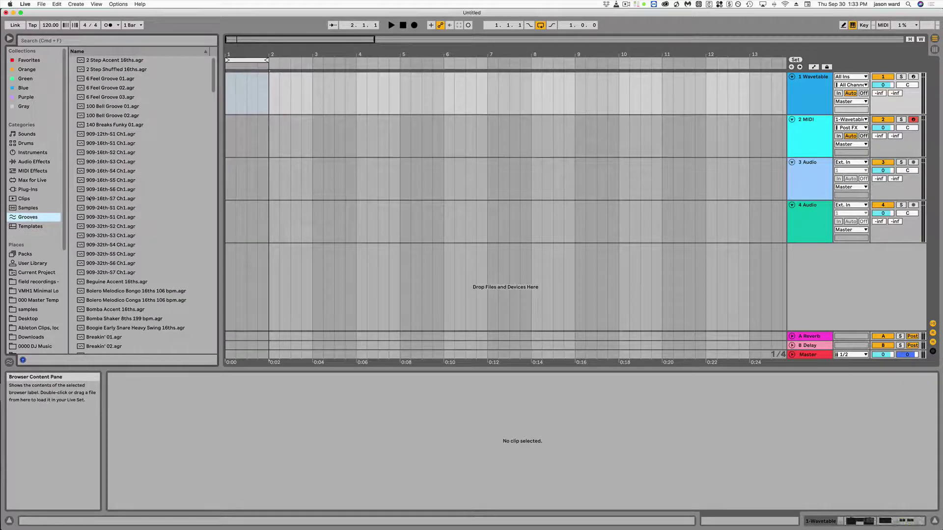
pyautogui.scroll(-20, 88, 198)
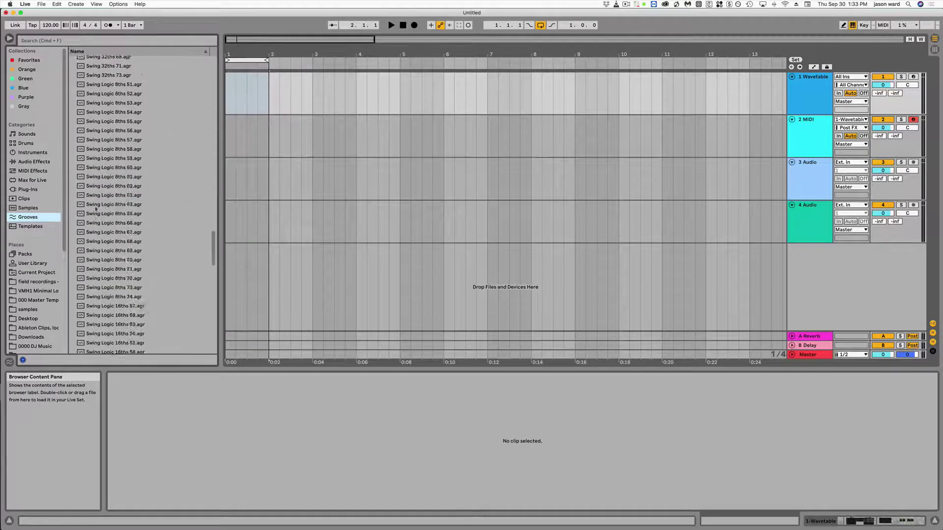
pyautogui.scroll(-15, 95, 208)
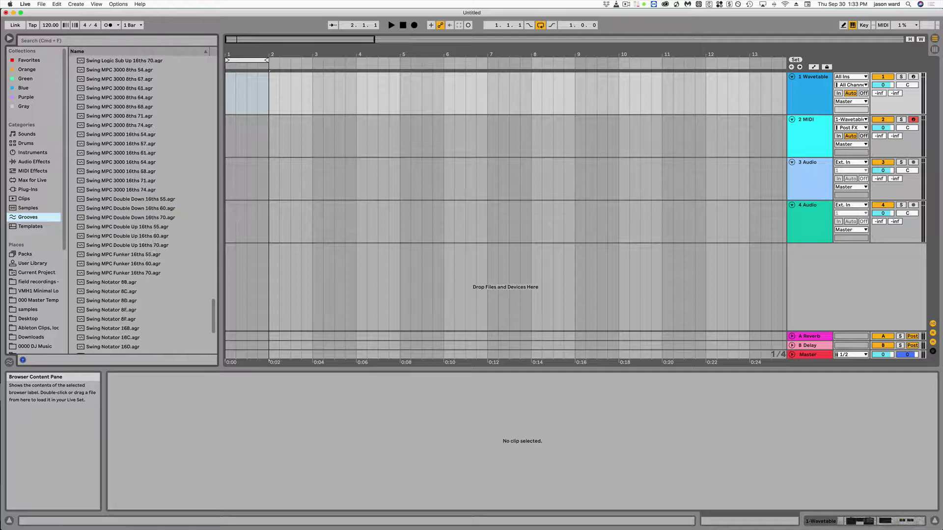
pyautogui.scroll(-6, 119, 256)
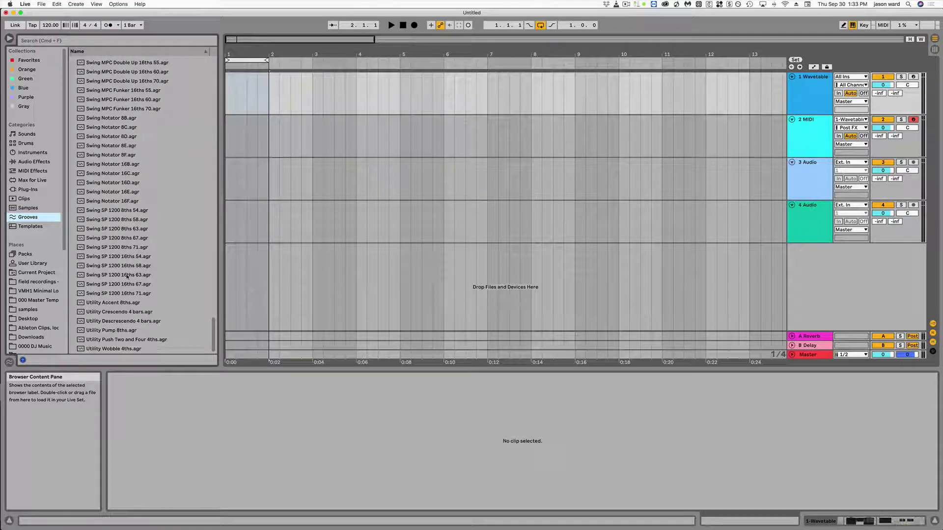
pyautogui.scroll(20, 127, 277)
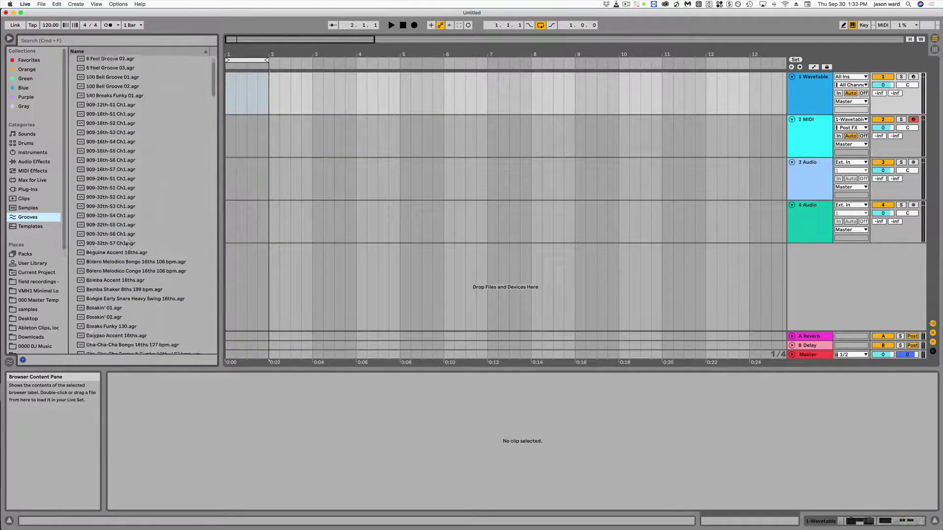
pyautogui.scroll(-10, 155, 221)
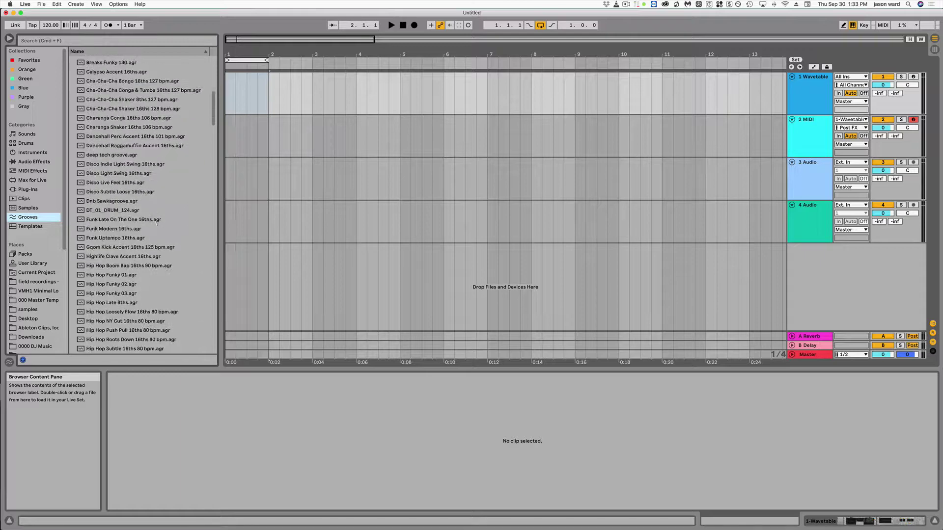
pyautogui.scroll(10, 156, 222)
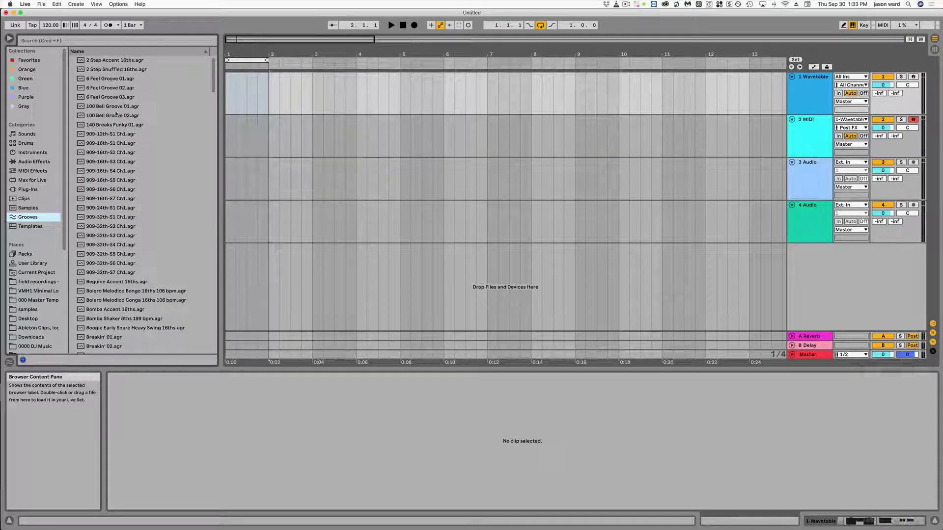
pyautogui.scroll(-8, 168, 202)
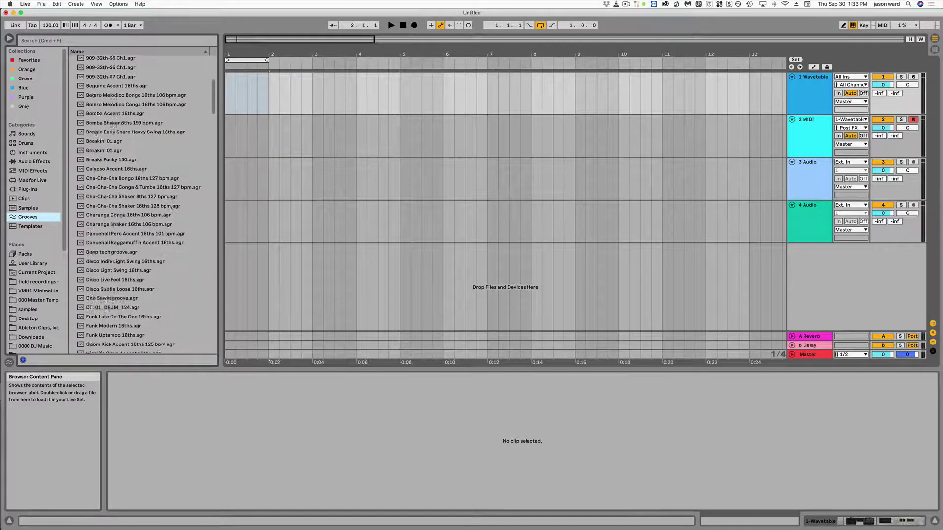
pyautogui.scroll(8, 172, 207)
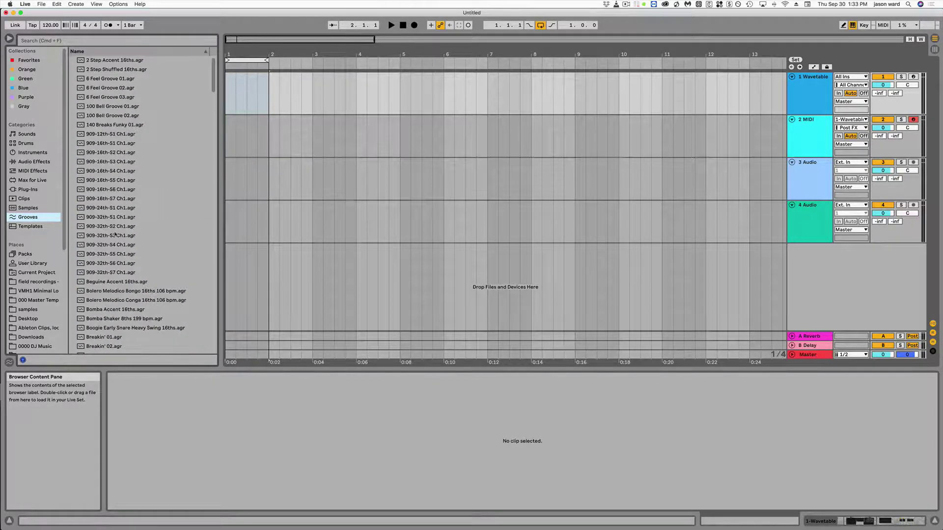
# Examine the Grooves folder of the Core Library pack, including its Percussion subfolder, and collapse the pack again
pyautogui.click(25, 254)
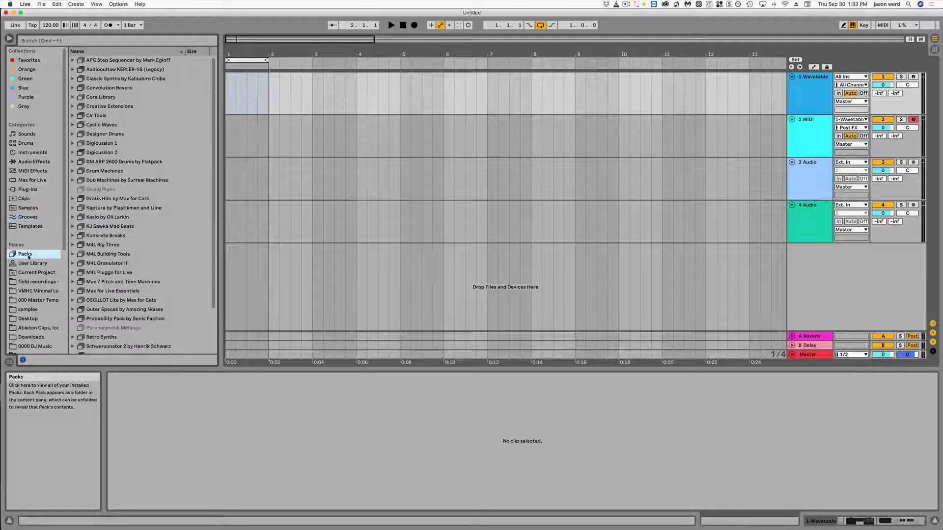
pyautogui.click(73, 97)
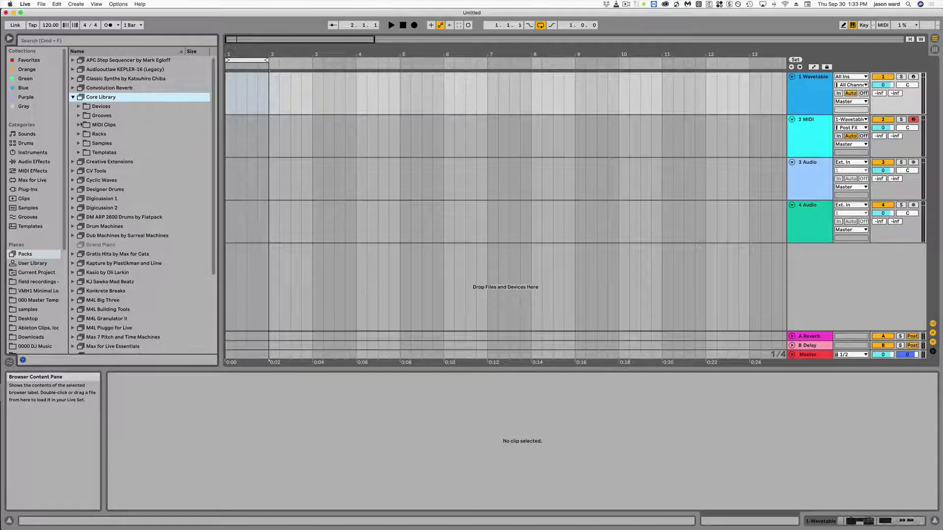
pyautogui.click(79, 116)
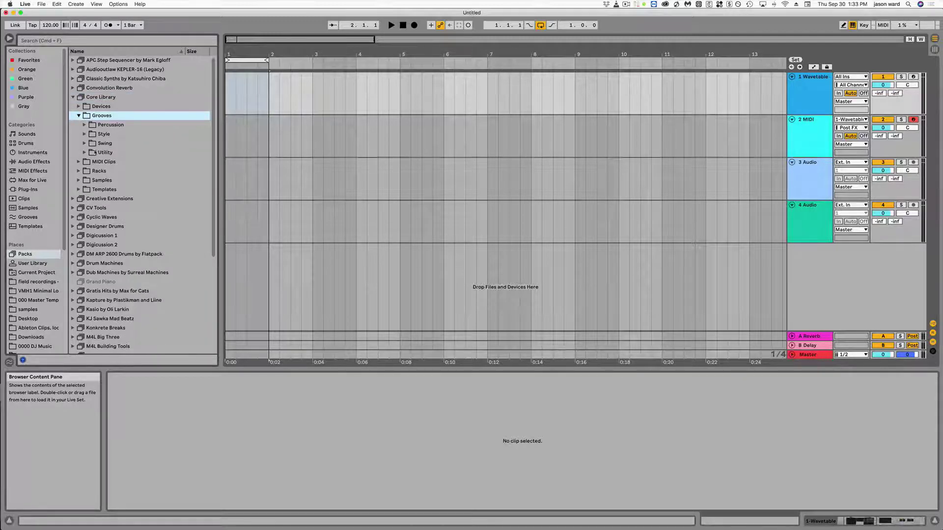
pyautogui.click(84, 125)
pyautogui.click(85, 125)
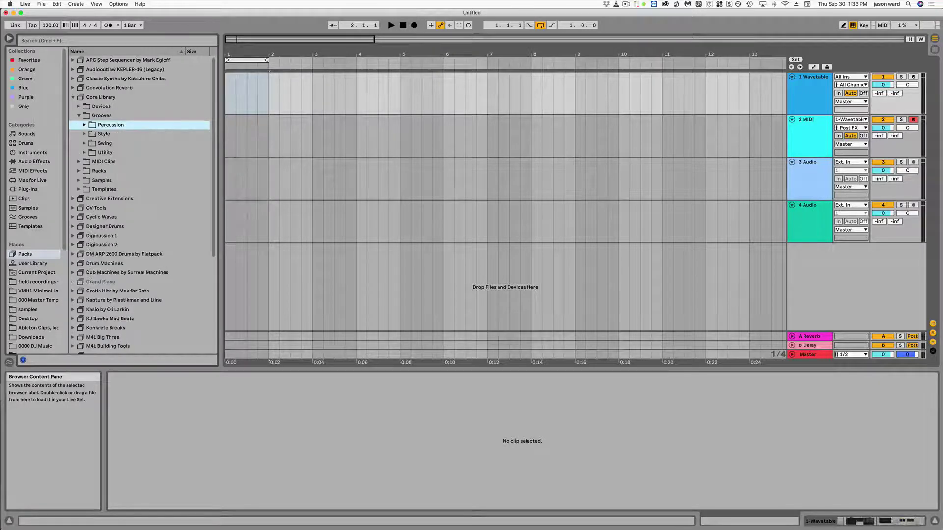
pyautogui.click(79, 116)
pyautogui.click(73, 98)
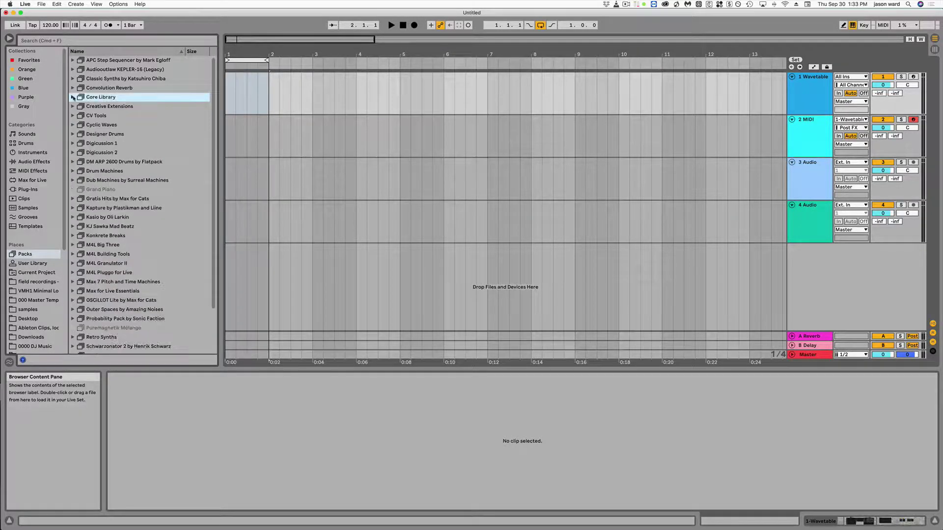
# Try out the Electric instrument on the first MIDI track and remove it again
pyautogui.scroll(-1, 55, 219)
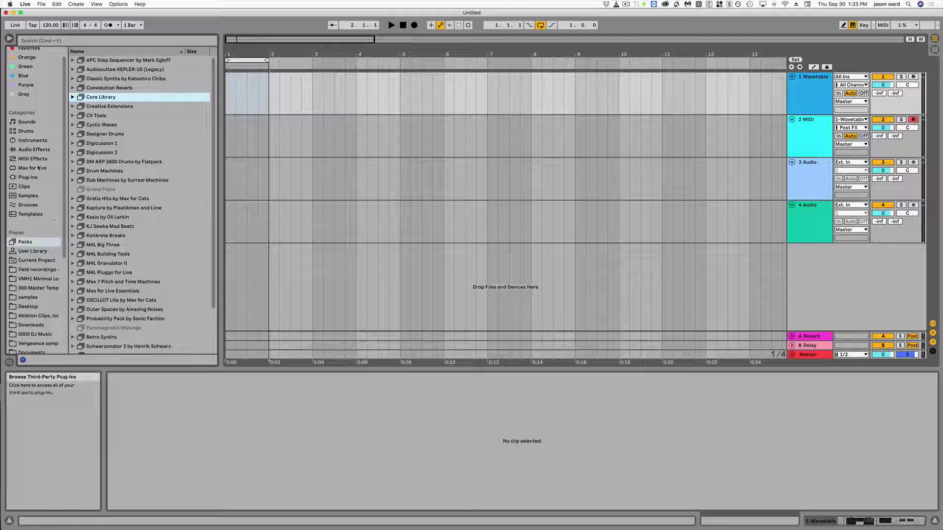
pyautogui.click(33, 141)
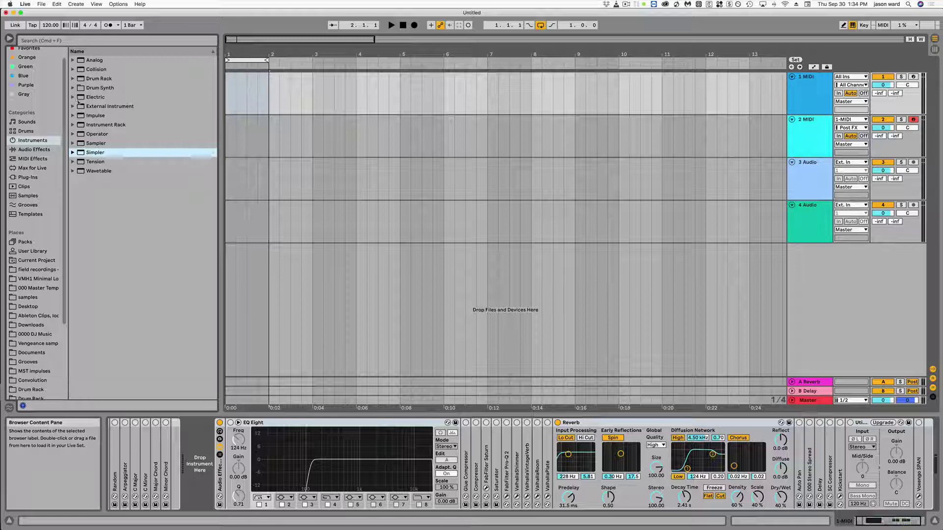
pyautogui.click(74, 98)
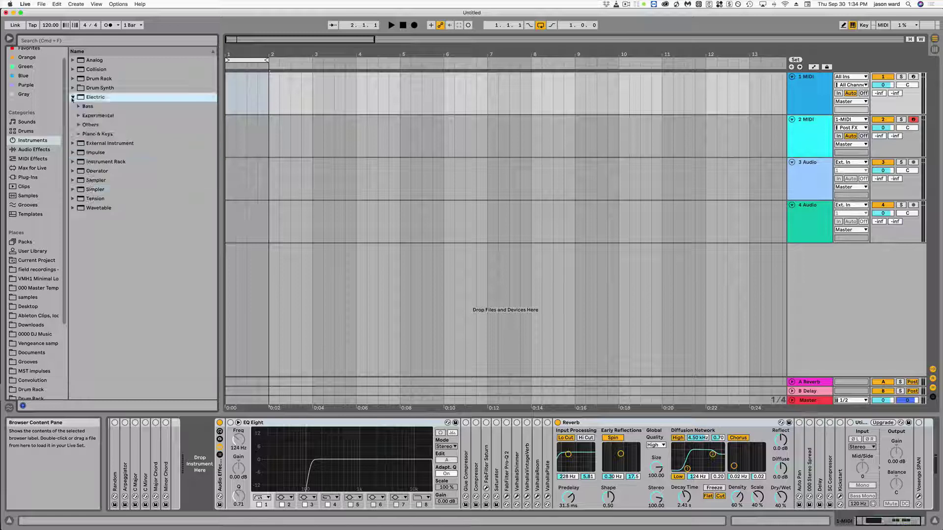
pyautogui.moveTo(97, 124); pyautogui.dragTo(203, 437)
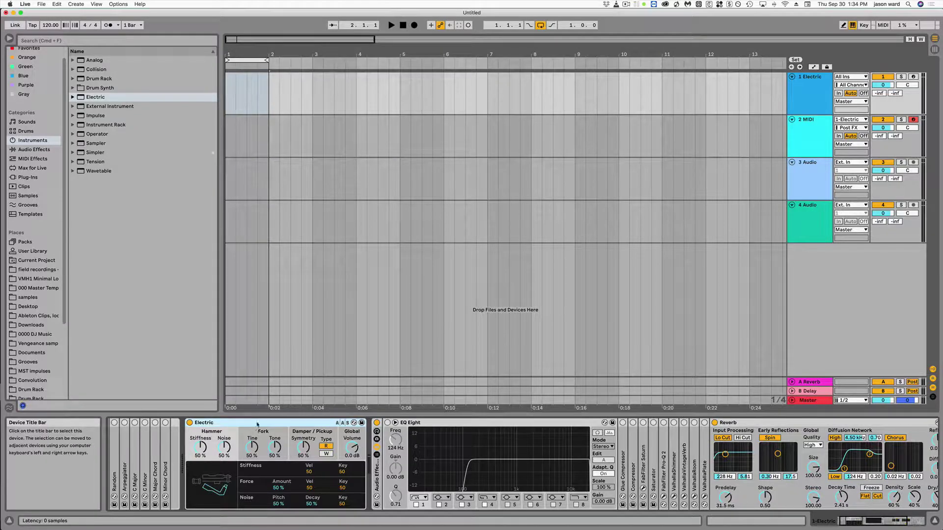
pyautogui.press('Delete')
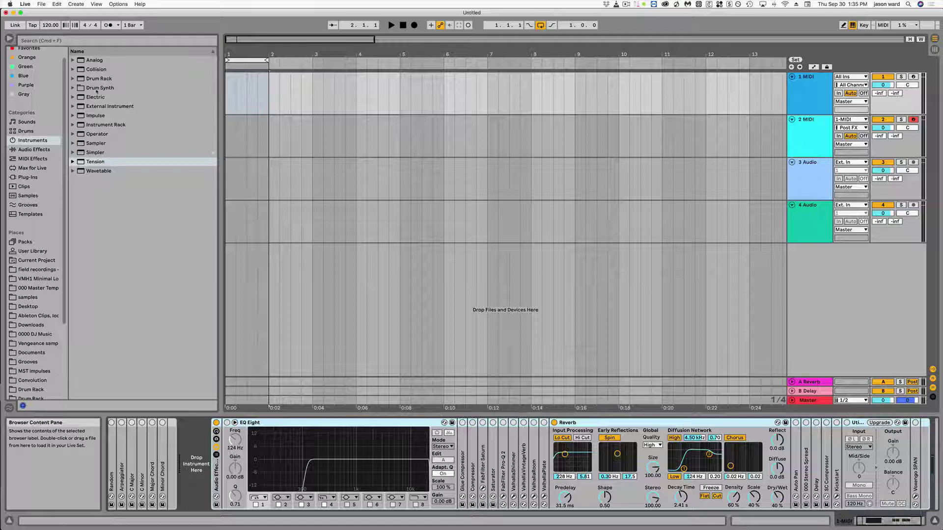
# Look through the Drum Synth devices and load DS HH onto the first MIDI track
pyautogui.click(98, 88)
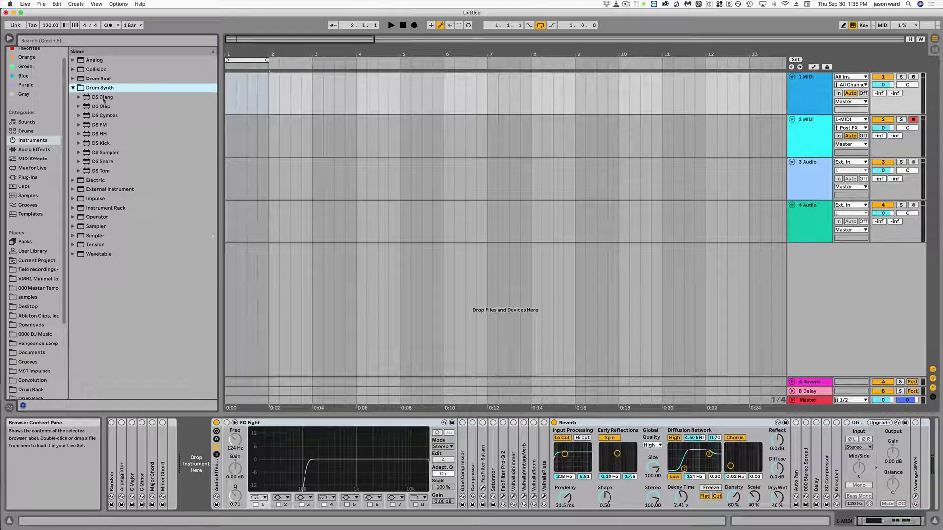
pyautogui.click(103, 97)
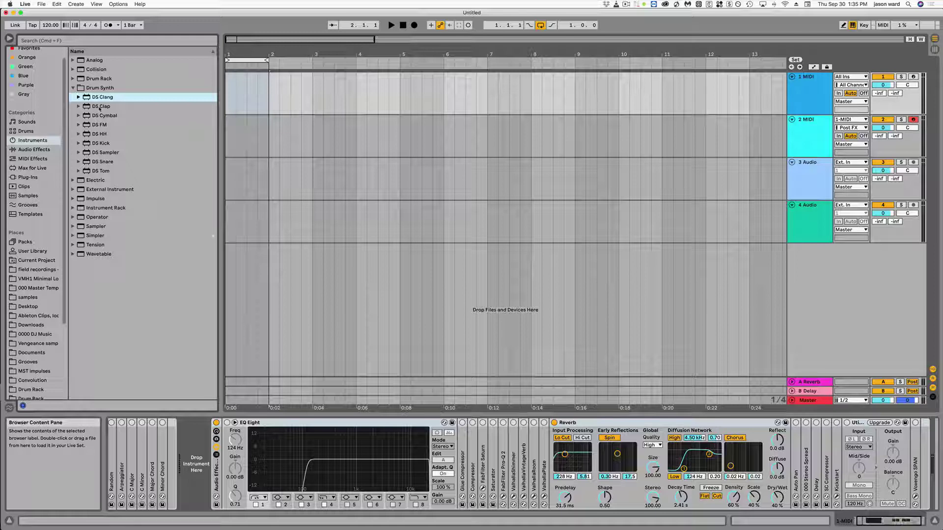
pyautogui.click(102, 145)
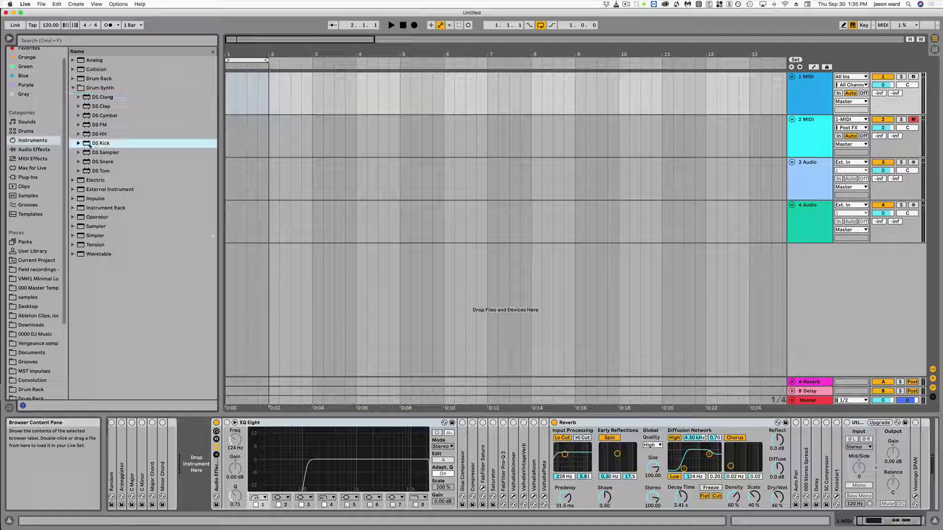
pyautogui.moveTo(87, 134); pyautogui.dragTo(191, 460)
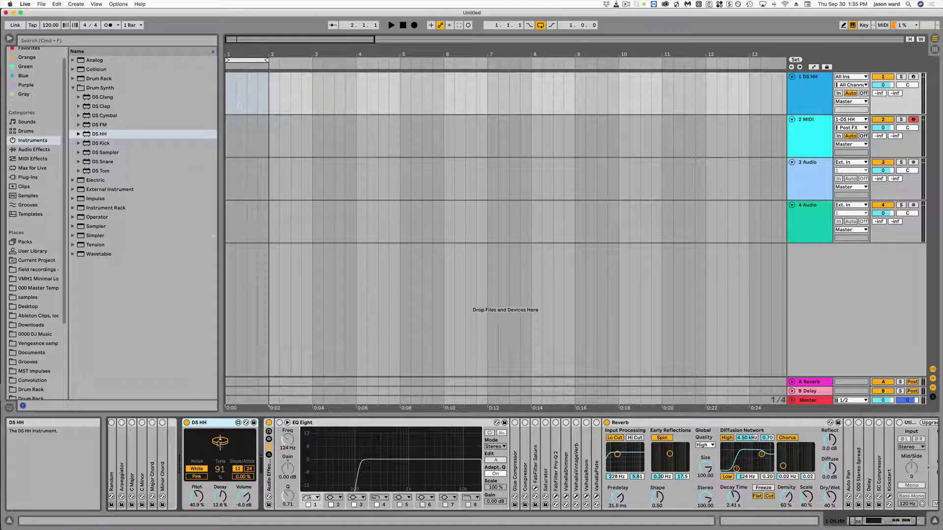
# Audition the DS HH hi-hat sound, try its pink noise type, and lower its pitch to 11.0 %
pyautogui.click(219, 443)
pyautogui.click(219, 443)
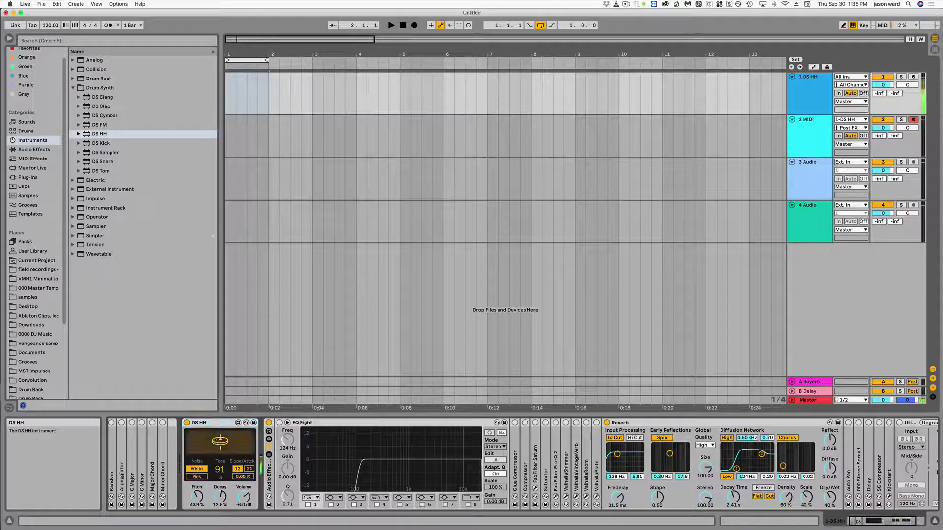
pyautogui.click(219, 443)
pyautogui.click(201, 476)
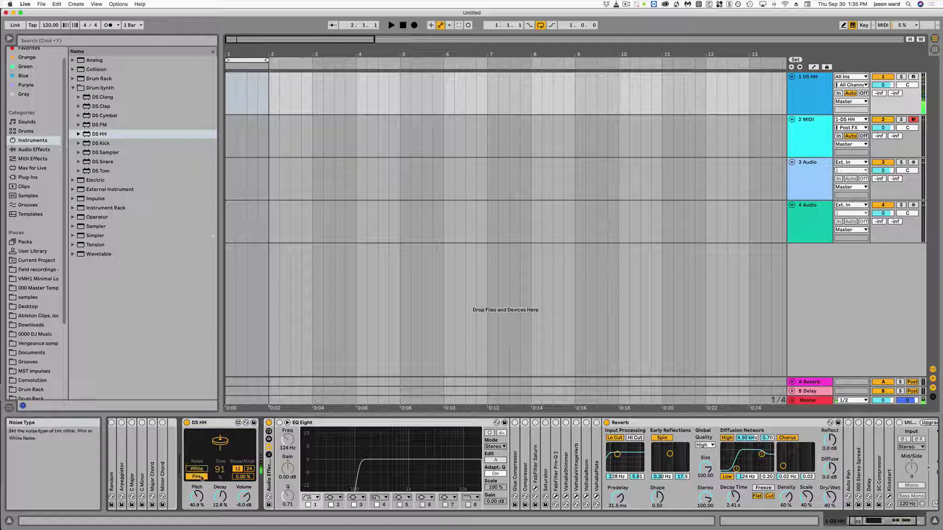
pyautogui.moveTo(197, 497); pyautogui.dragTo(197, 508)
# Audition the low-pitched hi-hat repeatedly and raise its pitch to 40.2 %
pyautogui.click(220, 444)
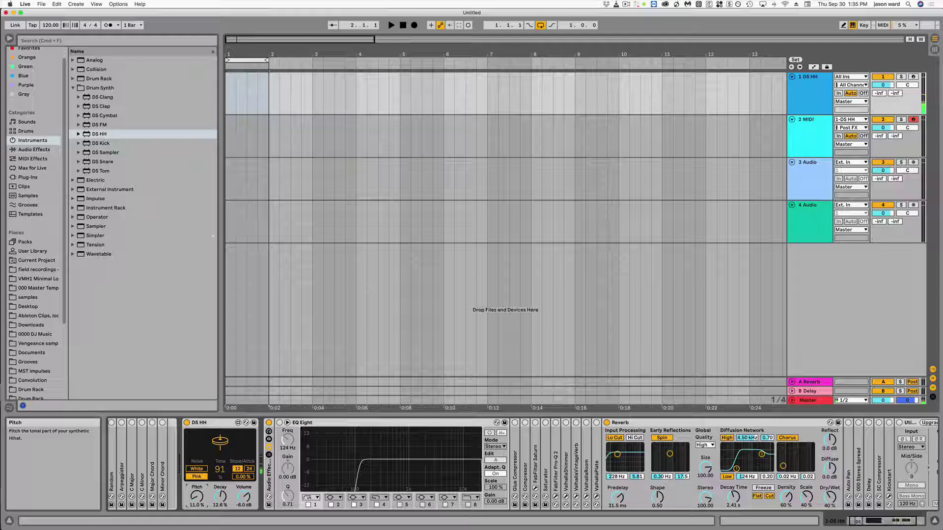
pyautogui.click(220, 444)
pyautogui.click(220, 444)
pyautogui.moveTo(197, 497); pyautogui.dragTo(197, 475)
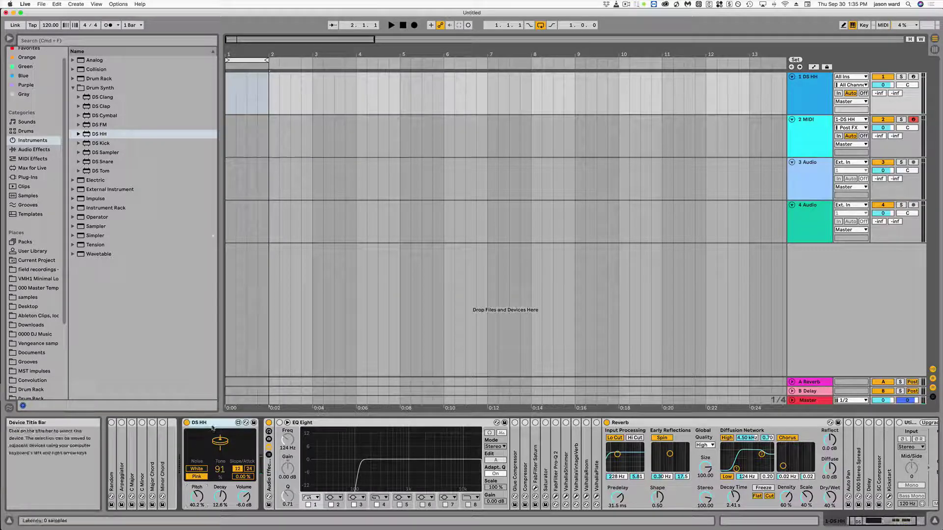
# Replace DS HH on the first track with the DS Kick drum synth and arm the track for recording
pyautogui.press('Delete')
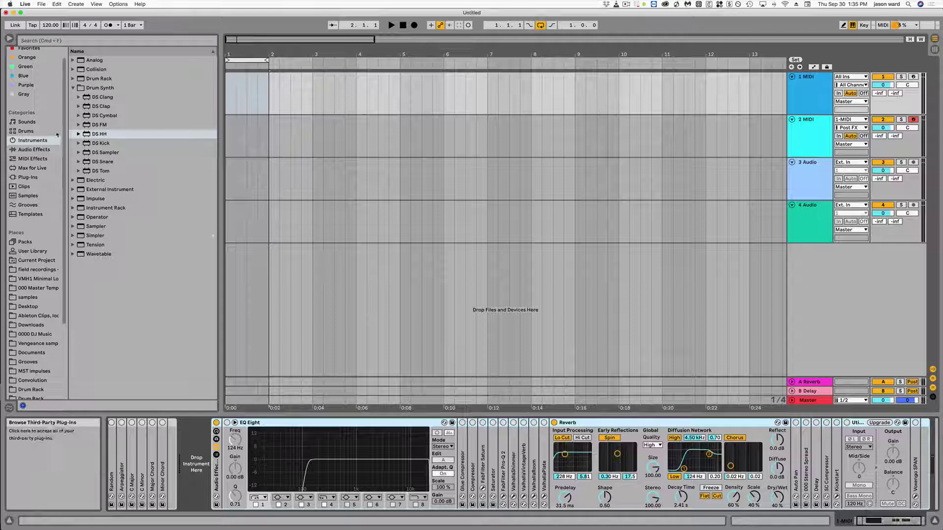
pyautogui.click(87, 144)
pyautogui.moveTo(87, 145); pyautogui.dragTo(198, 454)
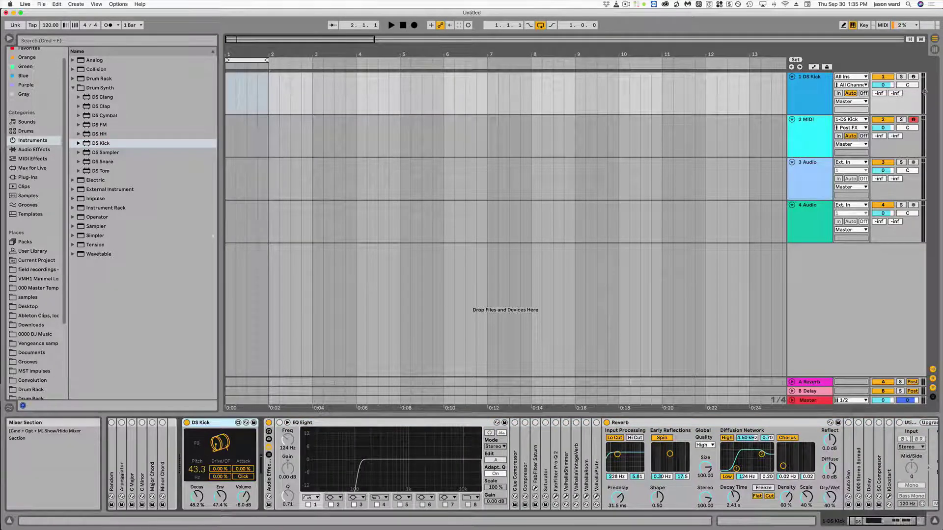
pyautogui.click(912, 76)
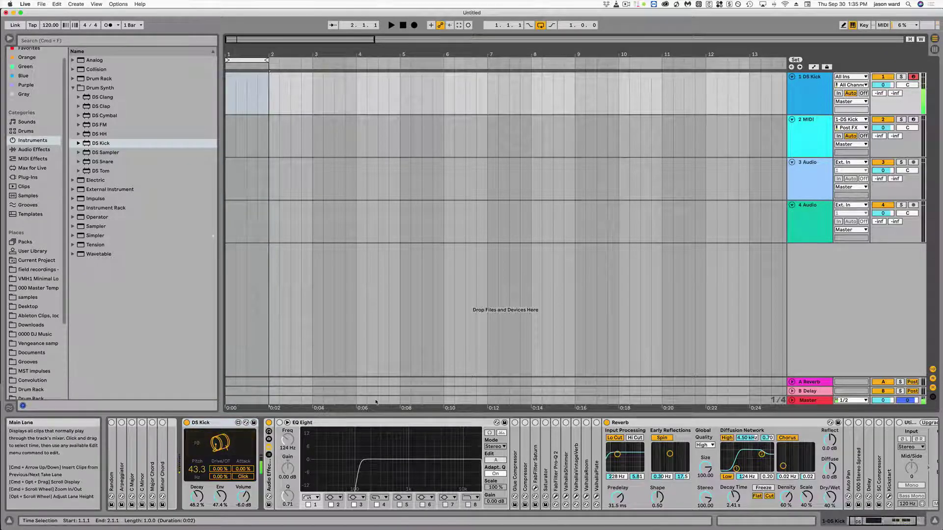
# Set the DS Kick's decay to 74.6 %, raise its envelope amount, and try out its attack setting
pyautogui.moveTo(197, 496); pyautogui.dragTo(221, 529)
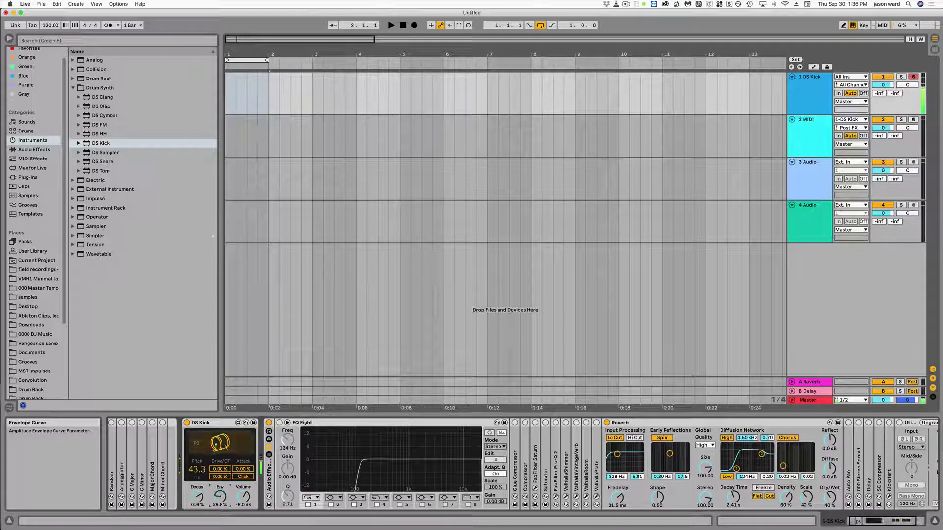
pyautogui.moveTo(220, 497); pyautogui.dragTo(220, 476)
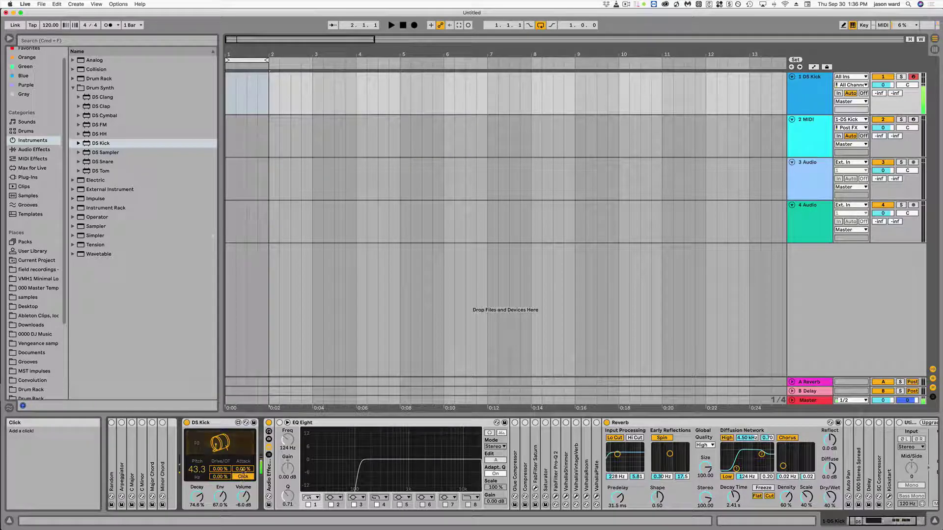
pyautogui.moveTo(243, 468); pyautogui.dragTo(242, 503)
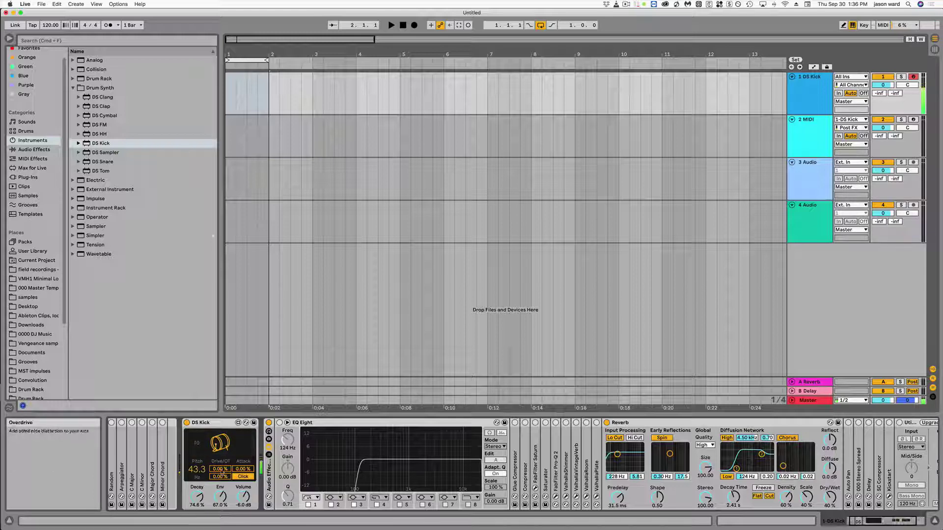
# Set the DS Kick's drive to 6.30 % and its pitch to 34.6
pyautogui.moveTo(220, 469)
pyautogui.mouseDown()
pyautogui.moveTo(220, 461)
pyautogui.moveTo(220, 471)
pyautogui.mouseUp()
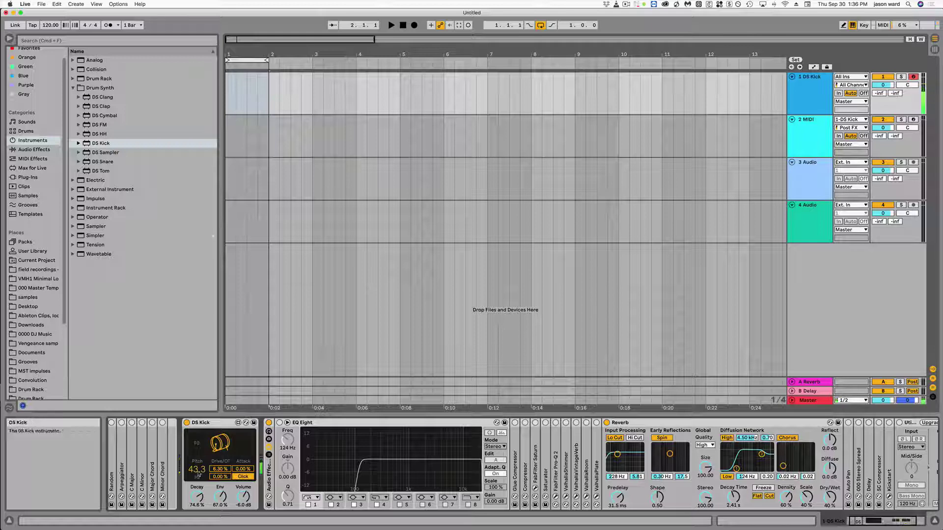
pyautogui.moveTo(196, 469)
pyautogui.mouseDown()
pyautogui.moveTo(196, 459)
pyautogui.moveTo(198, 469)
pyautogui.mouseUp()
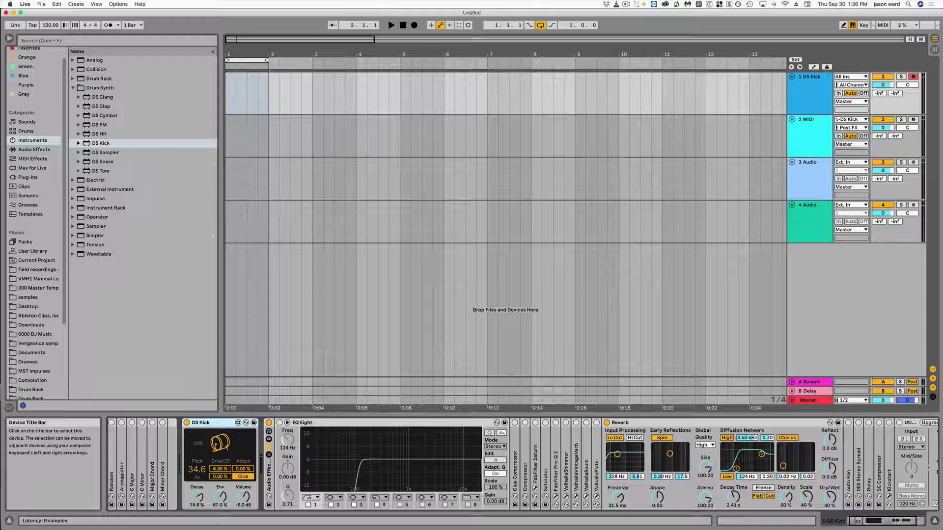
# Remove the DS Kick from the first track and switch the browser from the Drum Synth instruments to Audio Effects
pyautogui.press('Delete')
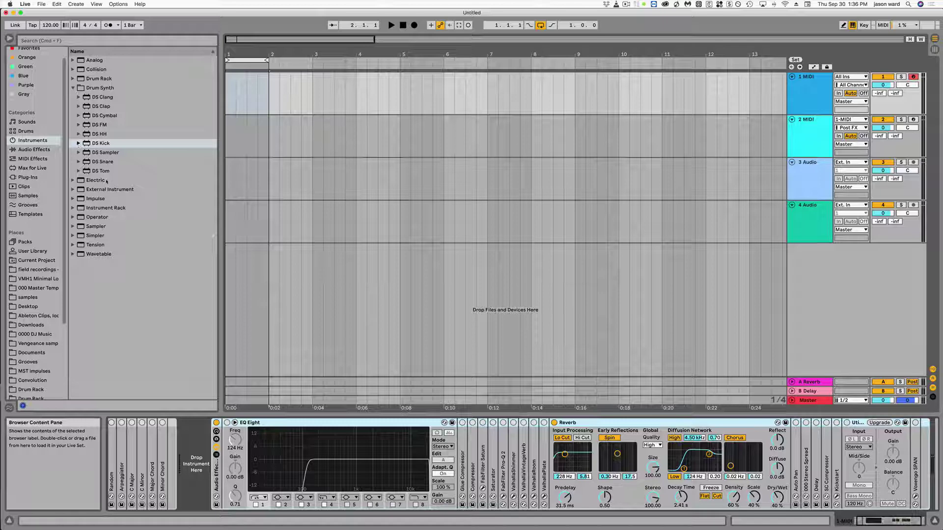
pyautogui.click(73, 88)
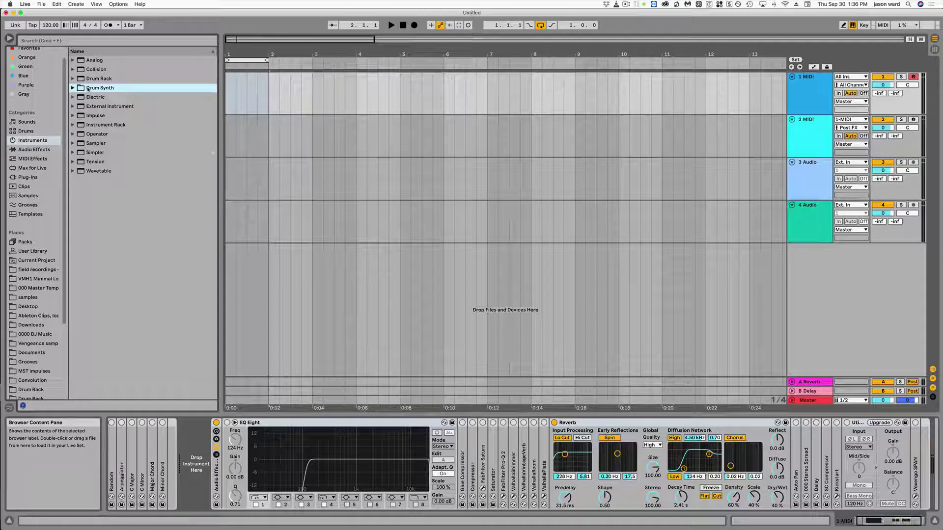
pyautogui.click(34, 150)
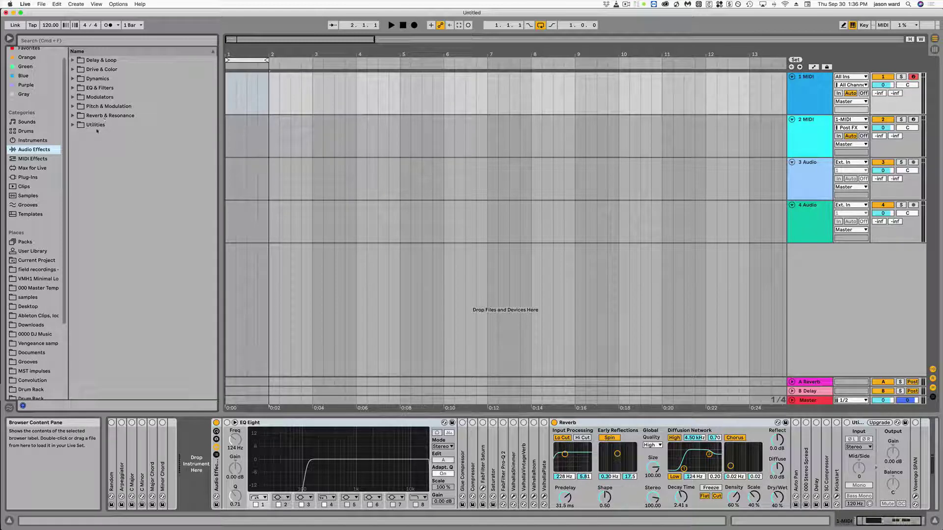
# Try the Spectral Time effect from Delay & Loop on the first track, and remove it again
pyautogui.click(73, 60)
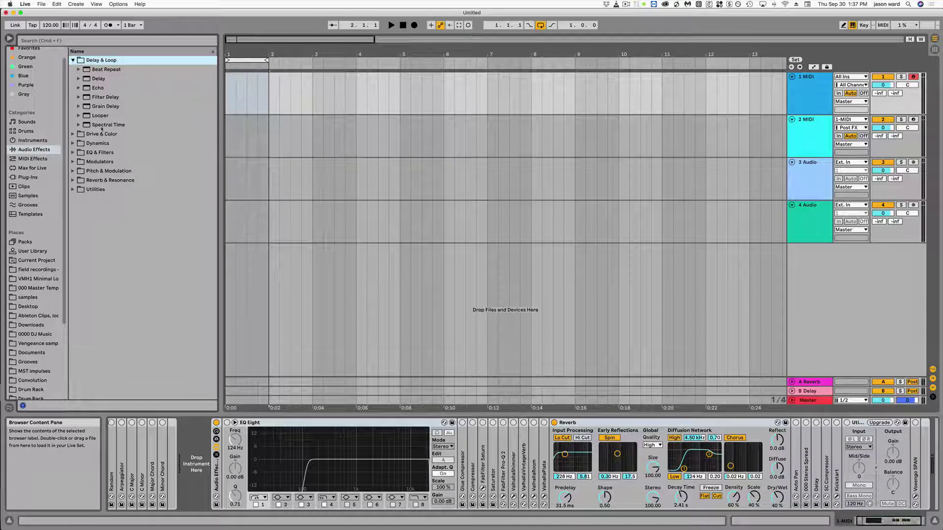
pyautogui.moveTo(101, 126); pyautogui.dragTo(198, 441)
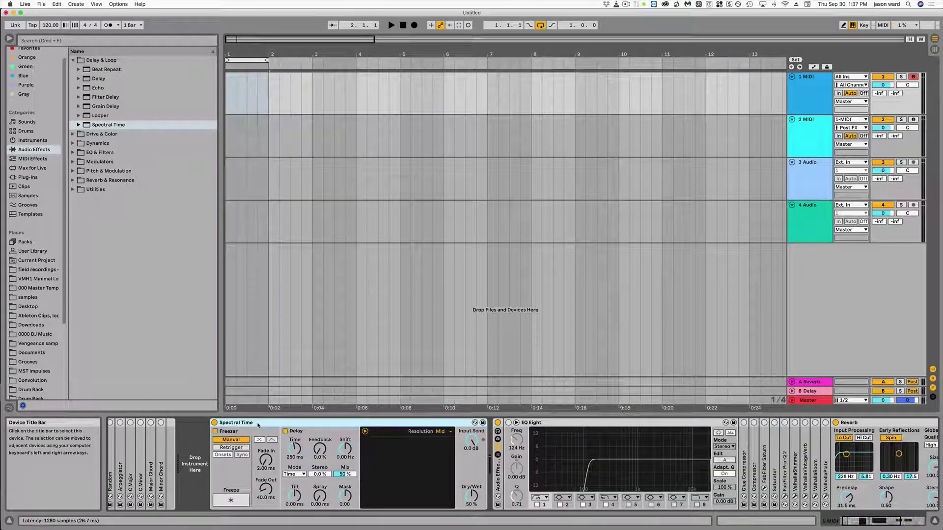
pyautogui.press('Delete')
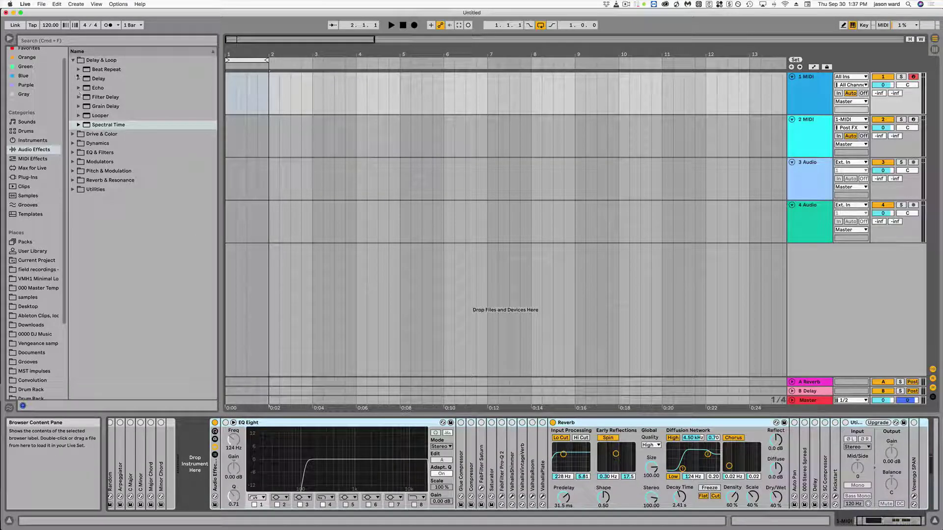
pyautogui.click(73, 59)
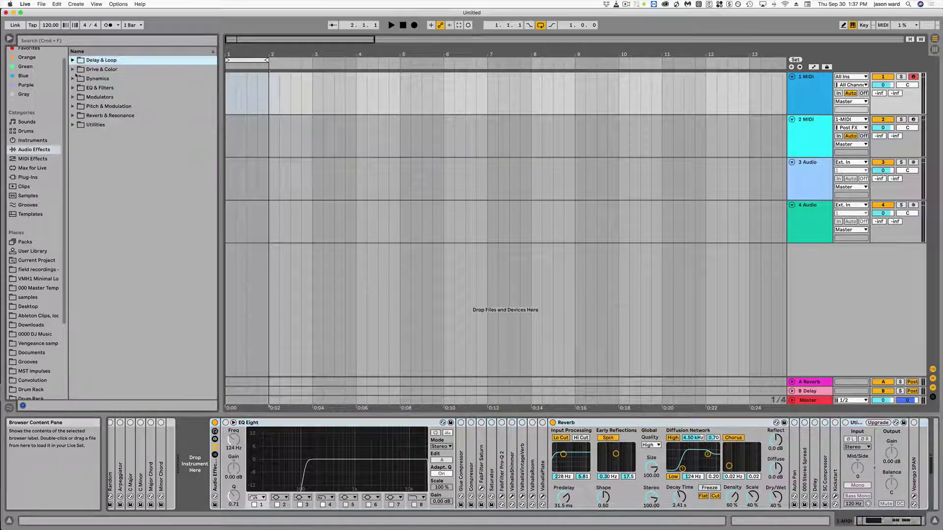
# Examine the effects in the Drive & Color, Dynamics, and EQ & Filters folders, collapsing each after viewing
pyautogui.click(72, 69)
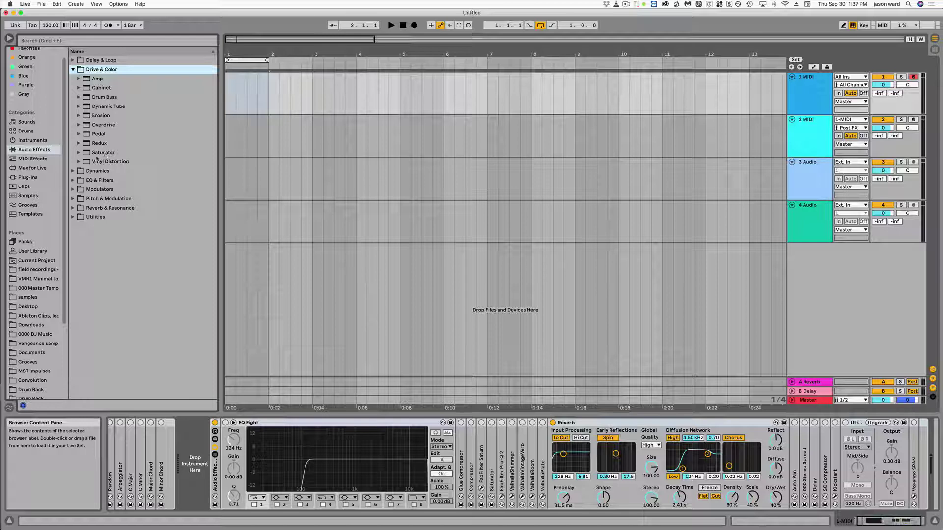
pyautogui.click(73, 70)
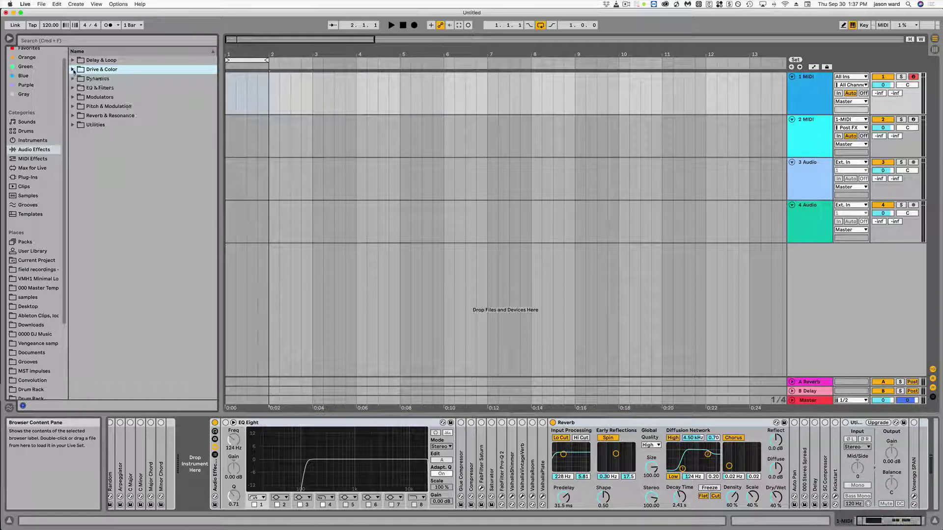
pyautogui.click(72, 78)
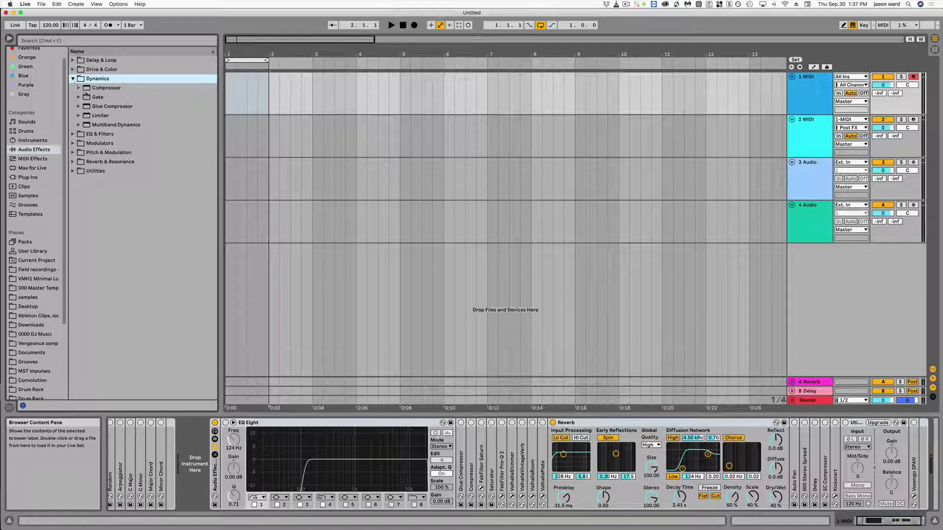
pyautogui.click(72, 78)
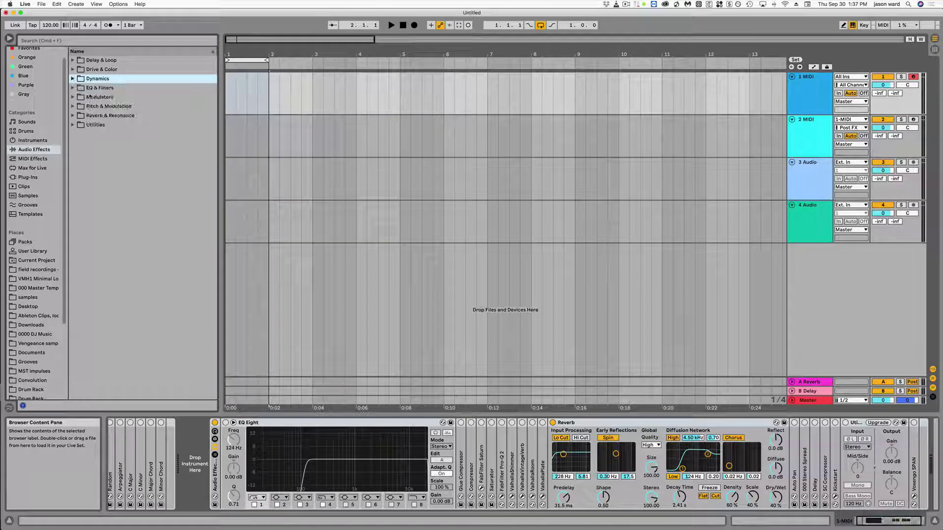
pyautogui.click(73, 88)
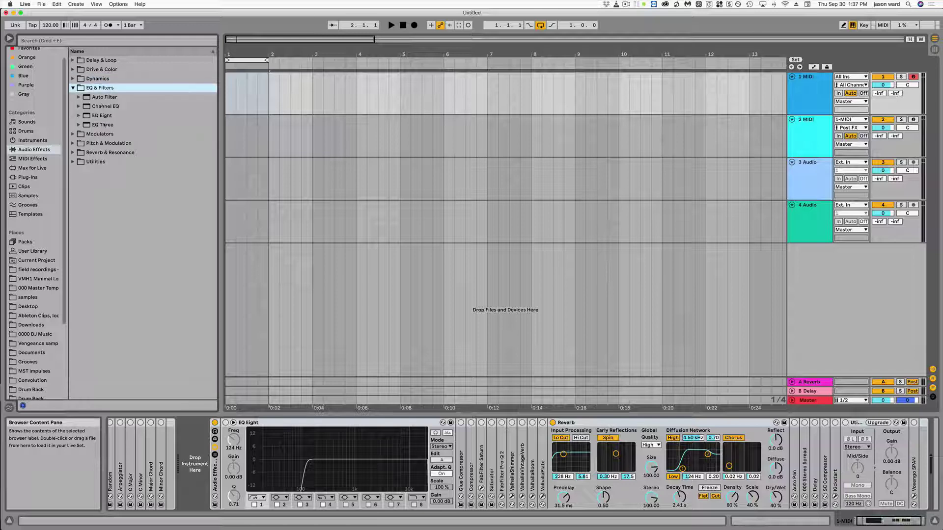
pyautogui.click(72, 88)
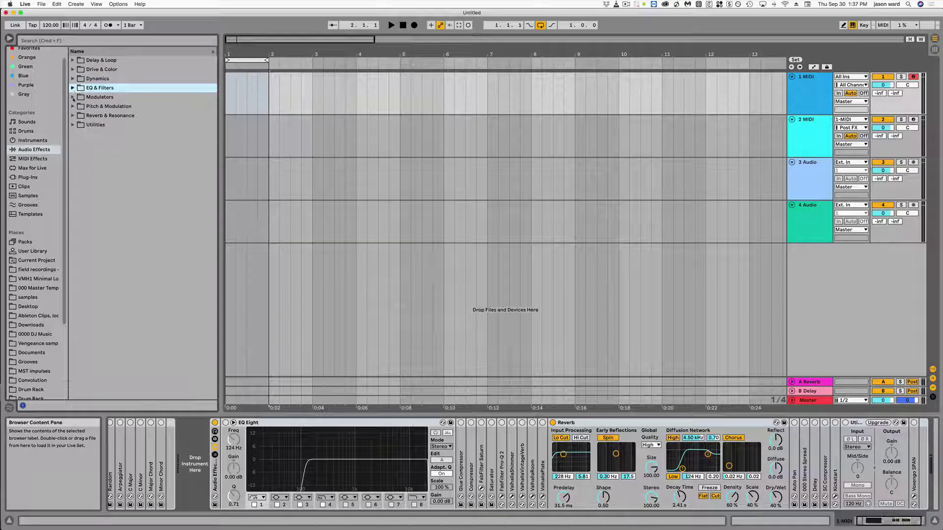
# Look through the Modulators folder, highlighting Envelope Follower, LFO and Shaper, and collapse it
pyautogui.click(72, 97)
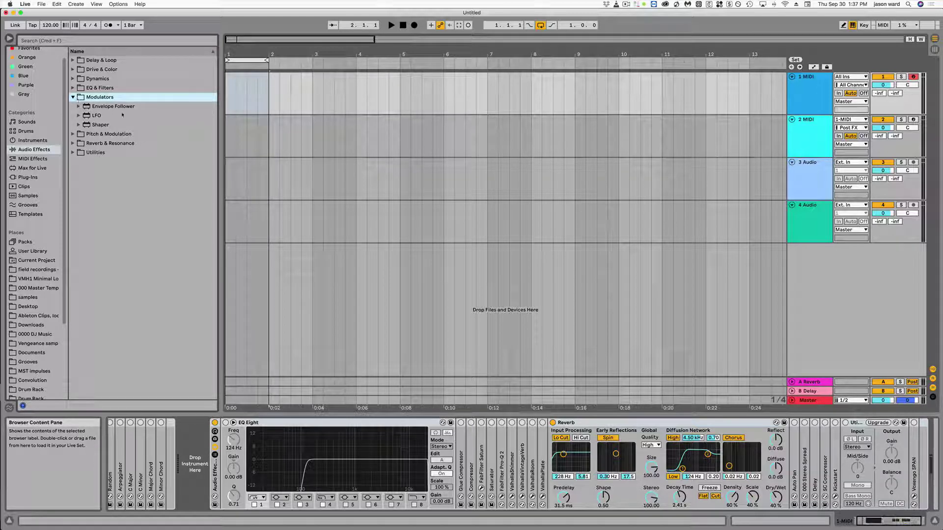
pyautogui.click(90, 117)
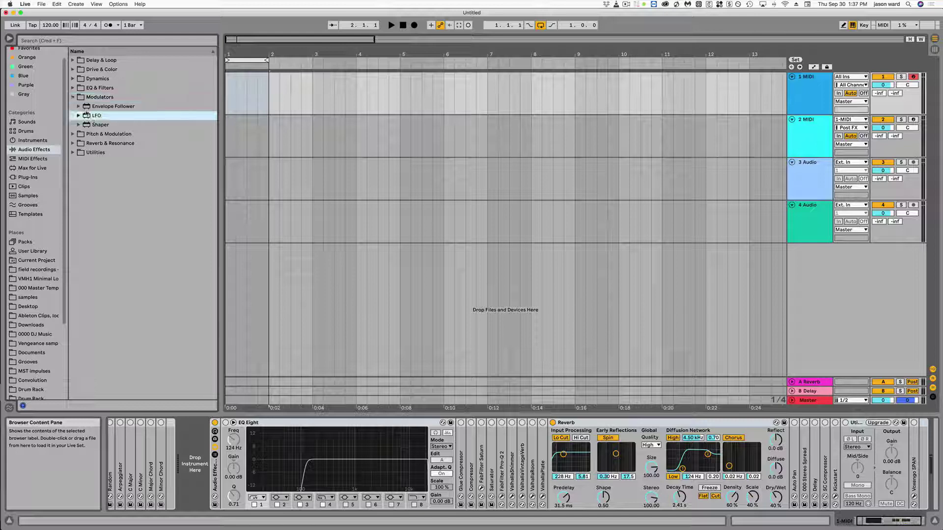
pyautogui.click(86, 108)
pyautogui.click(87, 117)
pyautogui.click(87, 125)
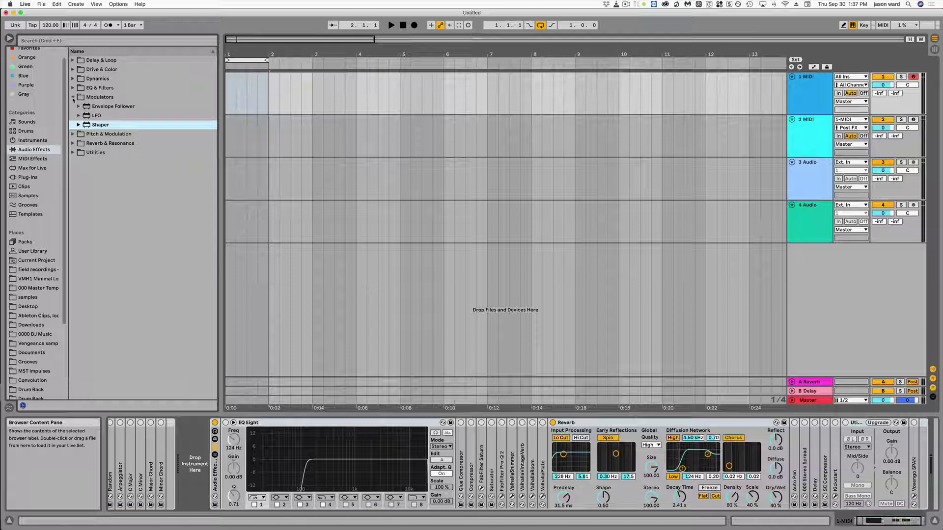
pyautogui.click(73, 98)
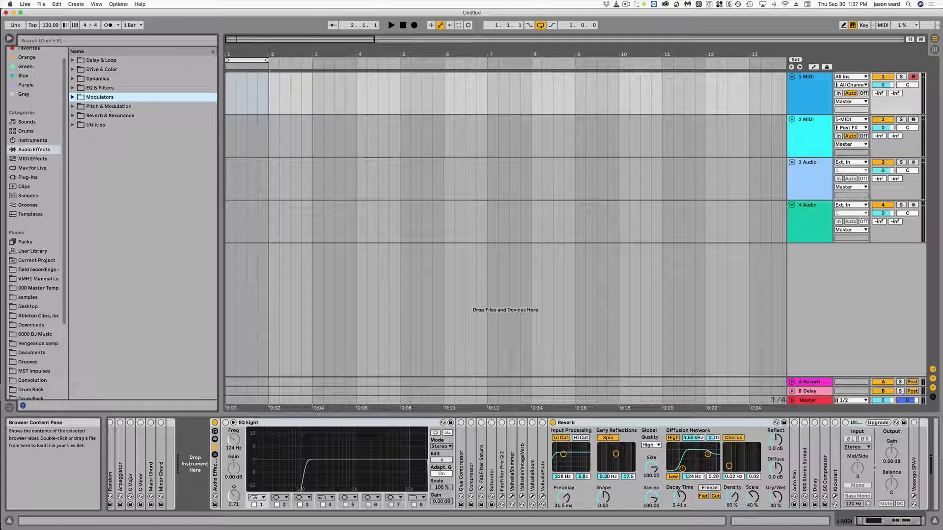
# Try the Auto Pan effect from Pitch & Modulation on the first track, and remove it again
pyautogui.click(73, 107)
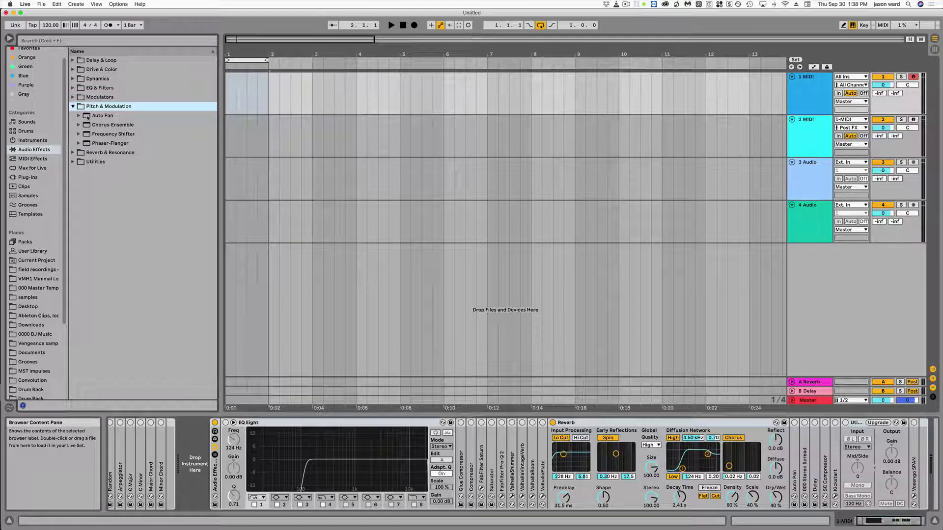
pyautogui.moveTo(87, 117); pyautogui.dragTo(196, 433)
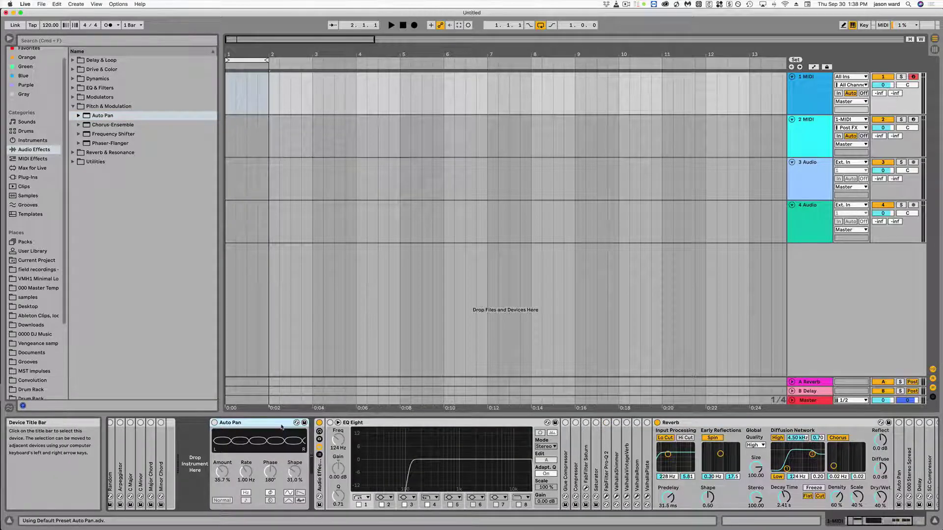
pyautogui.press('Delete')
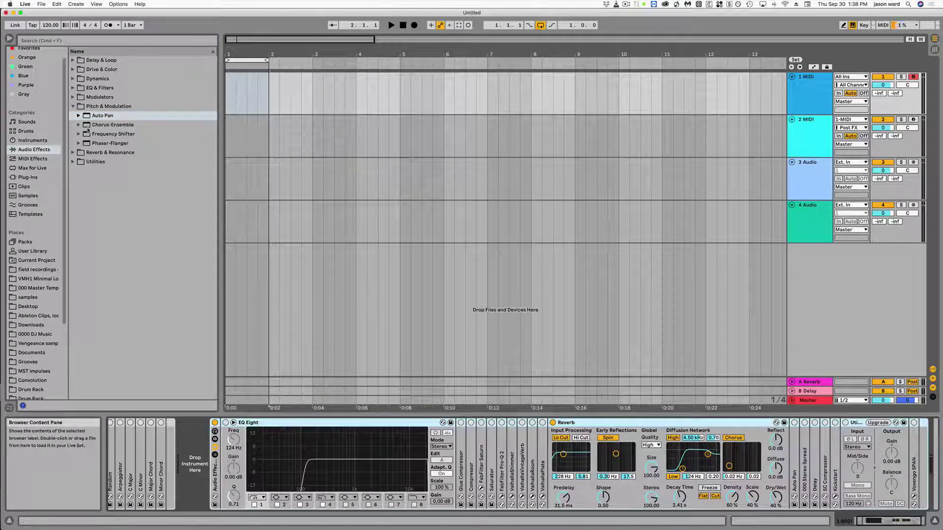
# Try Chorus-Ensemble's Ensemble, Vibrato and Classic modes on the first track, and remove the device again
pyautogui.moveTo(87, 128); pyautogui.dragTo(201, 446)
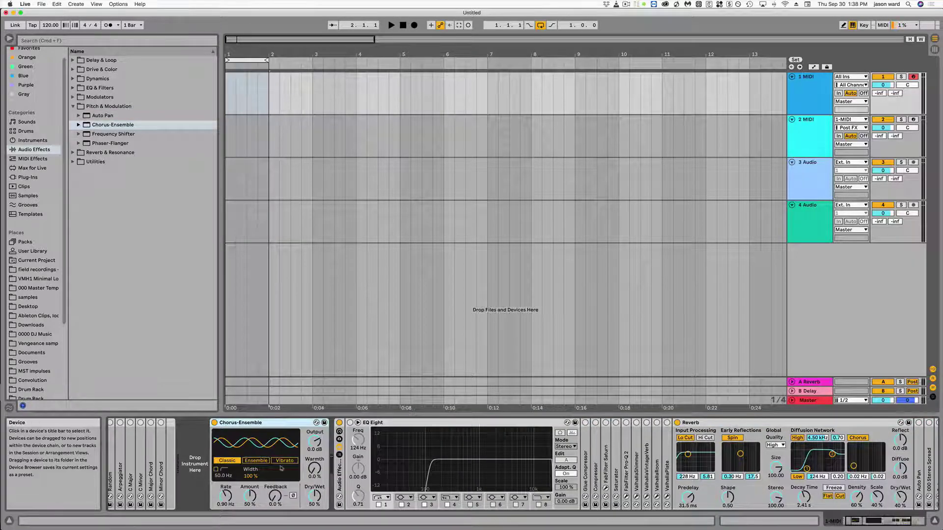
pyautogui.click(262, 461)
pyautogui.click(285, 461)
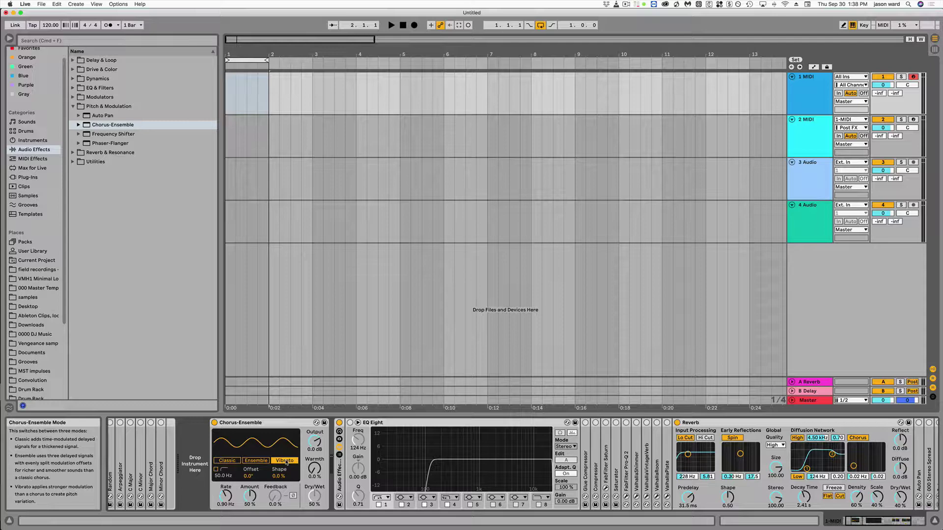
pyautogui.click(234, 460)
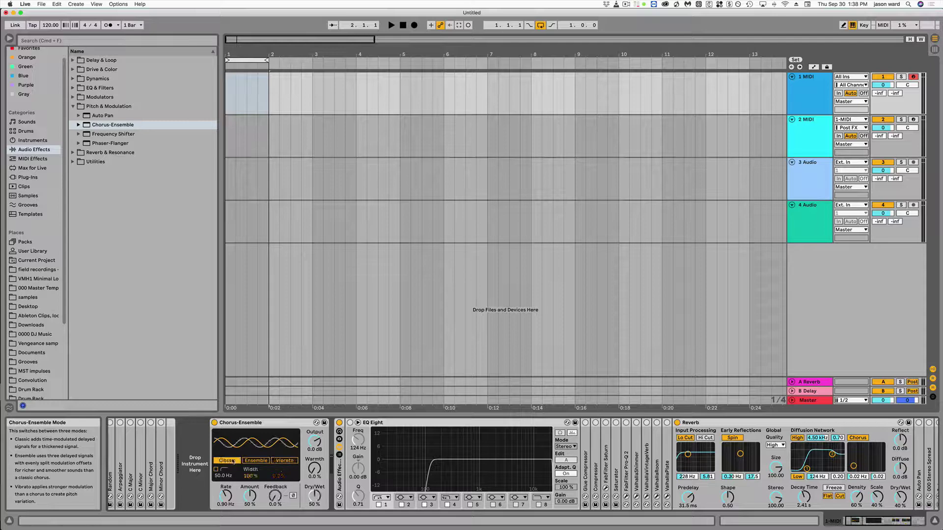
pyautogui.click(266, 424)
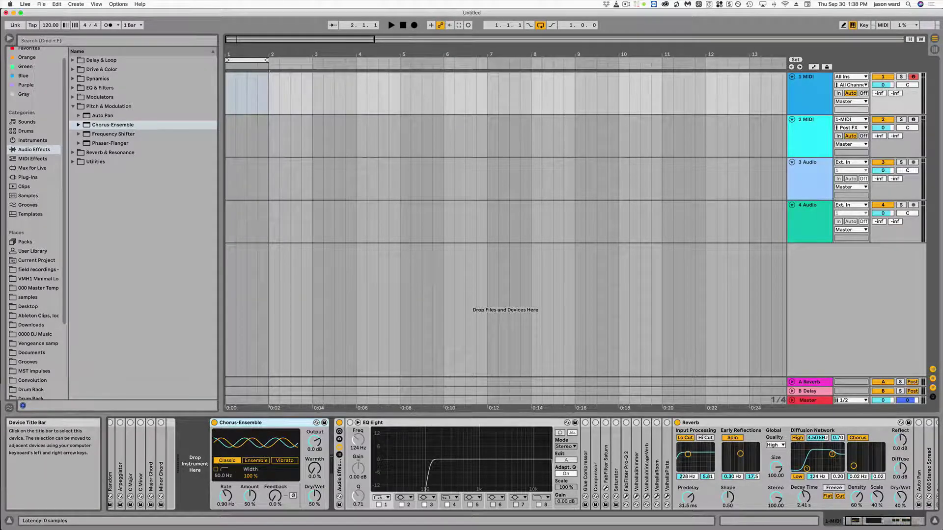
pyautogui.press('Delete')
# Load Phaser-Flanger onto the first track and try its Flanger, Doubler and Phaser modes
pyautogui.click(87, 143)
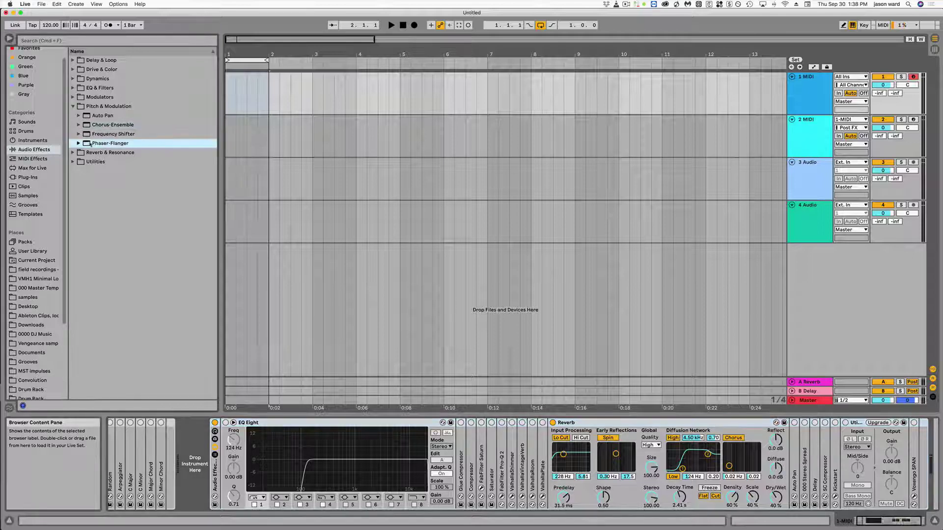
pyautogui.moveTo(87, 143); pyautogui.dragTo(194, 471)
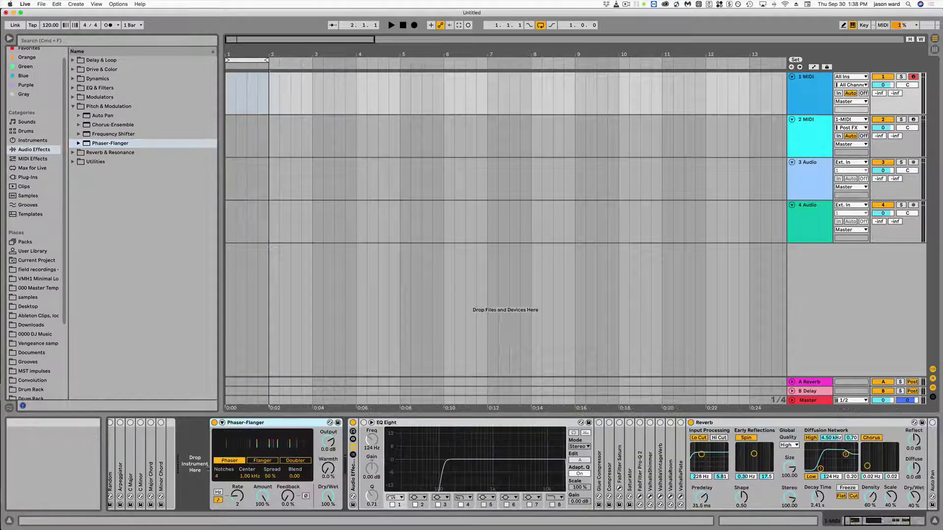
pyautogui.click(262, 461)
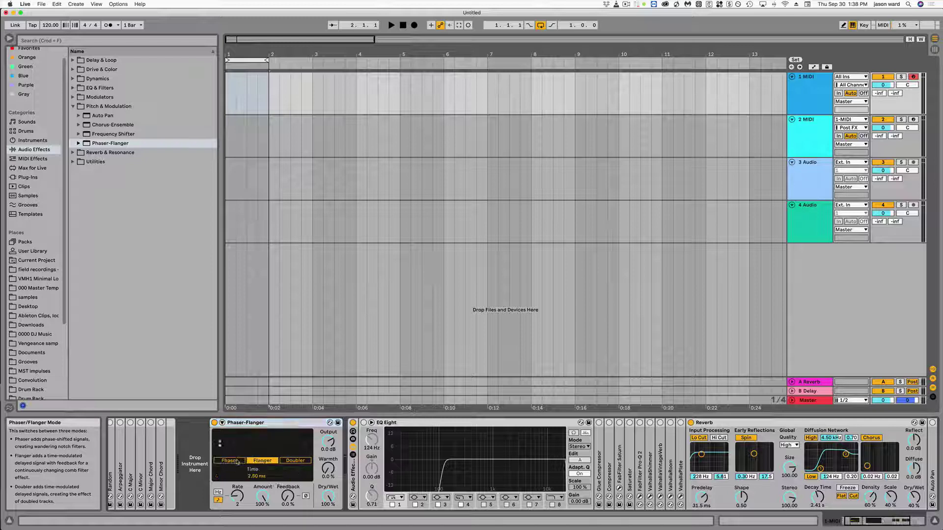
pyautogui.click(236, 462)
pyautogui.click(259, 461)
pyautogui.click(234, 461)
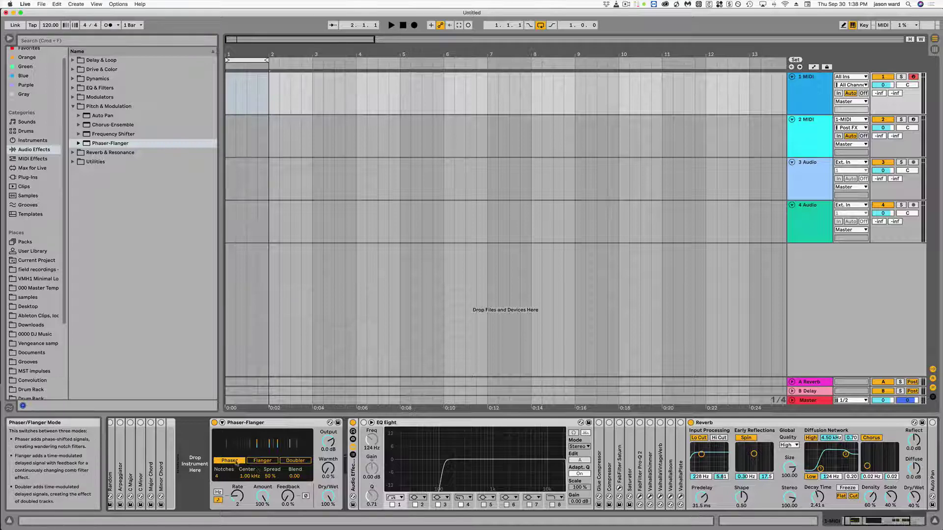
pyautogui.click(260, 424)
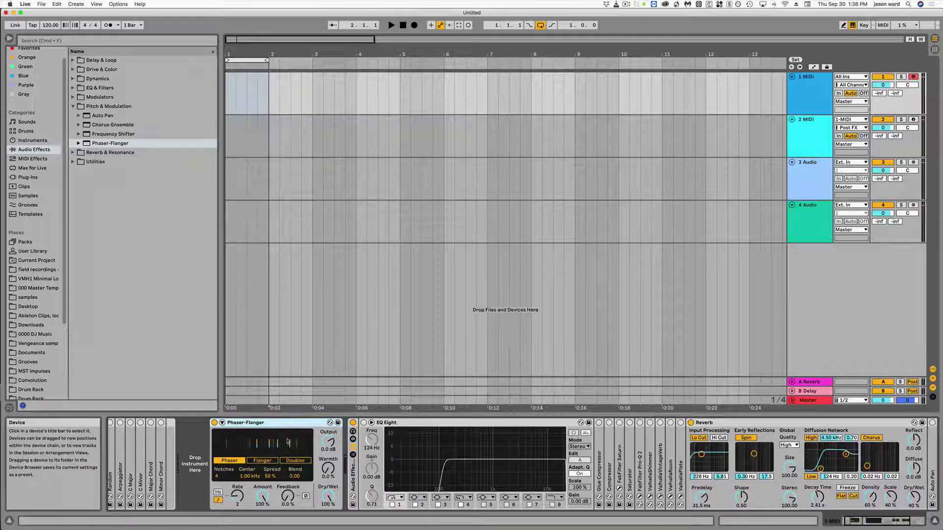
pyautogui.click(300, 464)
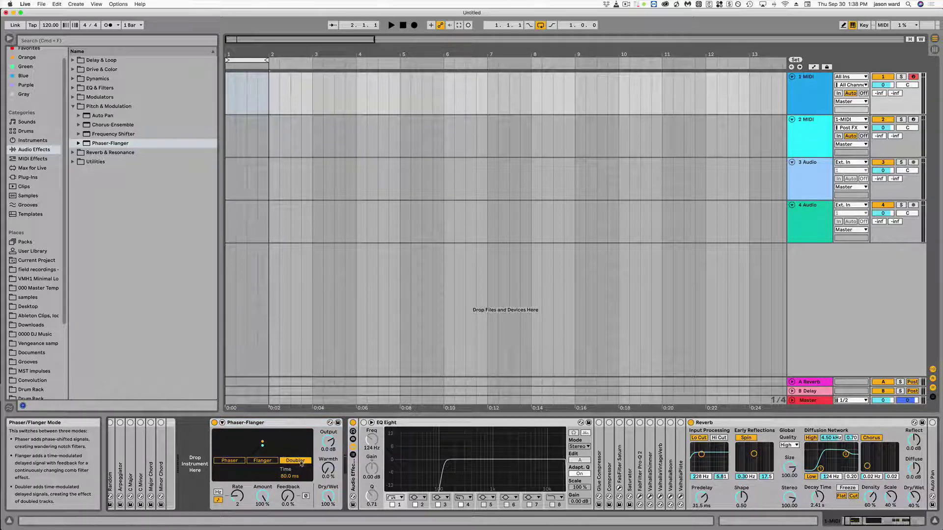
pyautogui.click(236, 462)
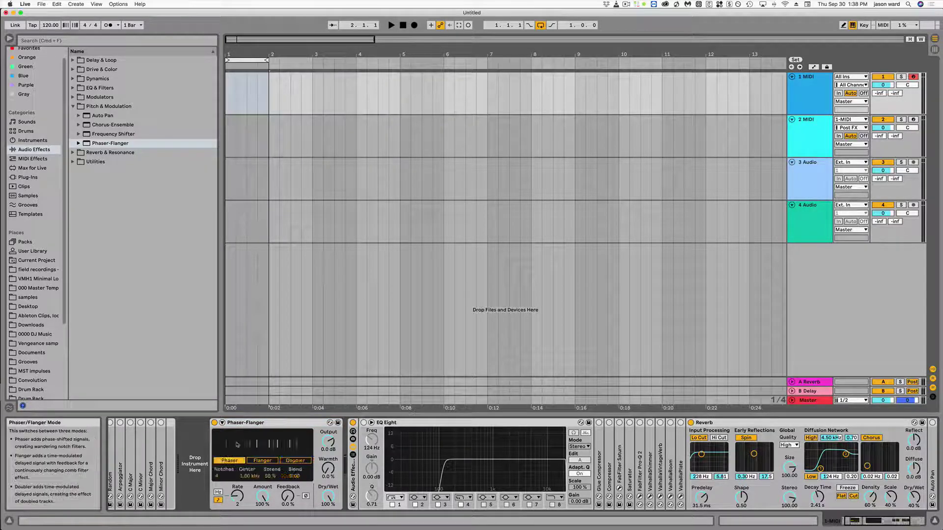
# Remove Phaser-Flanger from the first track and collapse the Pitch & Modulation folder
pyautogui.click(254, 423)
pyautogui.press('Delete')
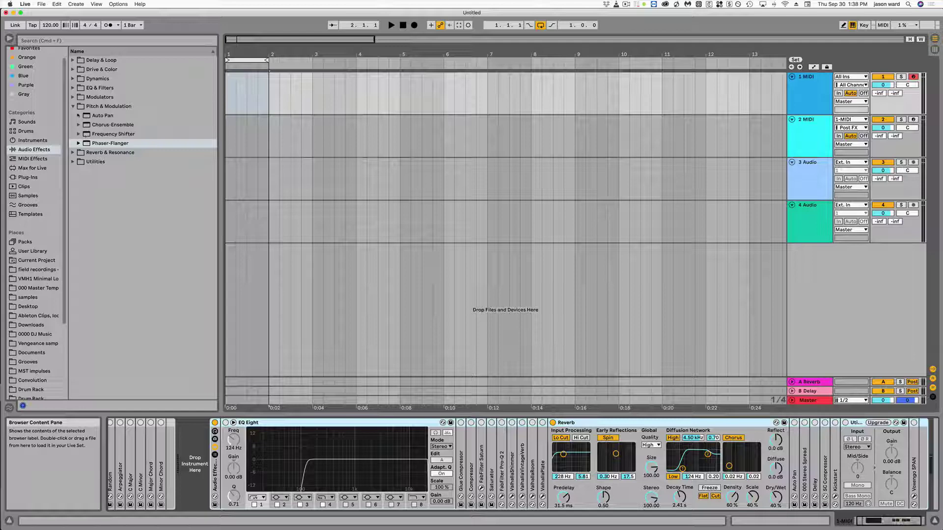
pyautogui.click(74, 107)
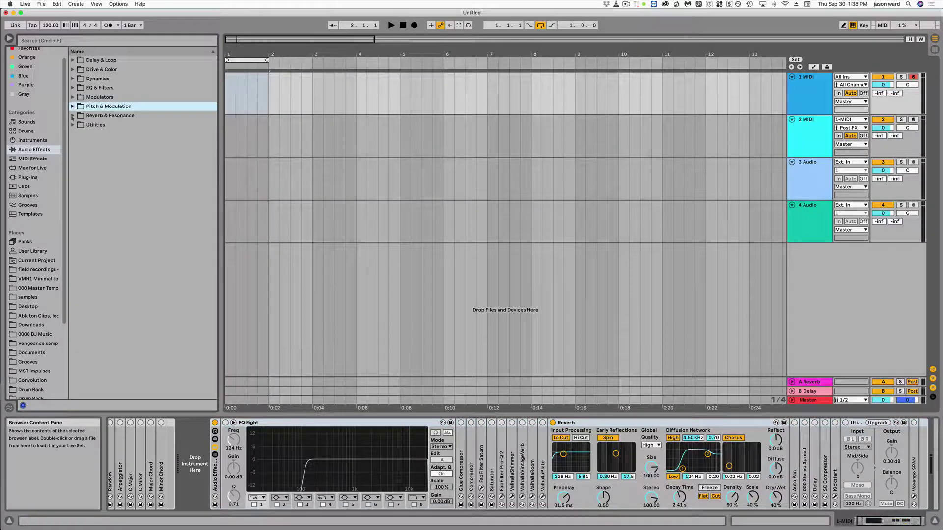
# Try the Corpus effect from the Reverb & Resonance folder on the first track, and remove it again
pyautogui.click(72, 115)
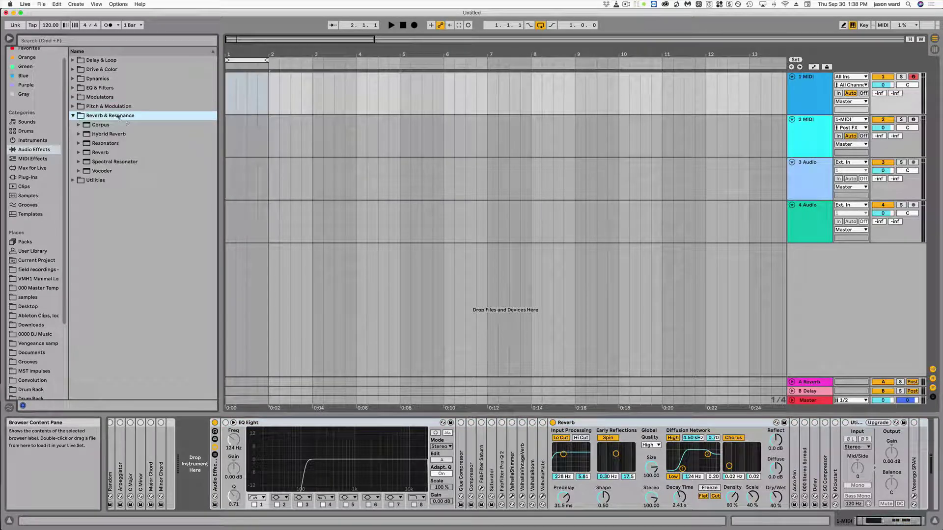
pyautogui.click(85, 127)
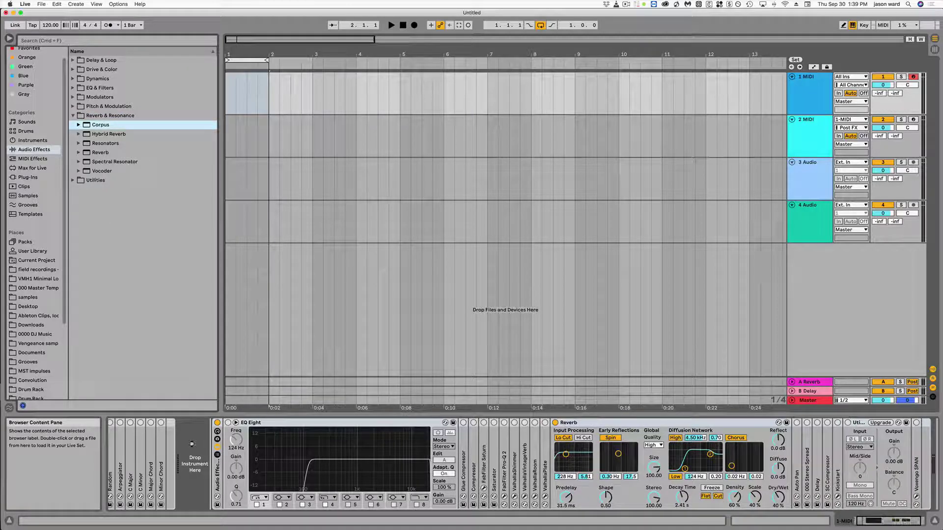
pyautogui.moveTo(192, 444); pyautogui.dragTo(192, 444)
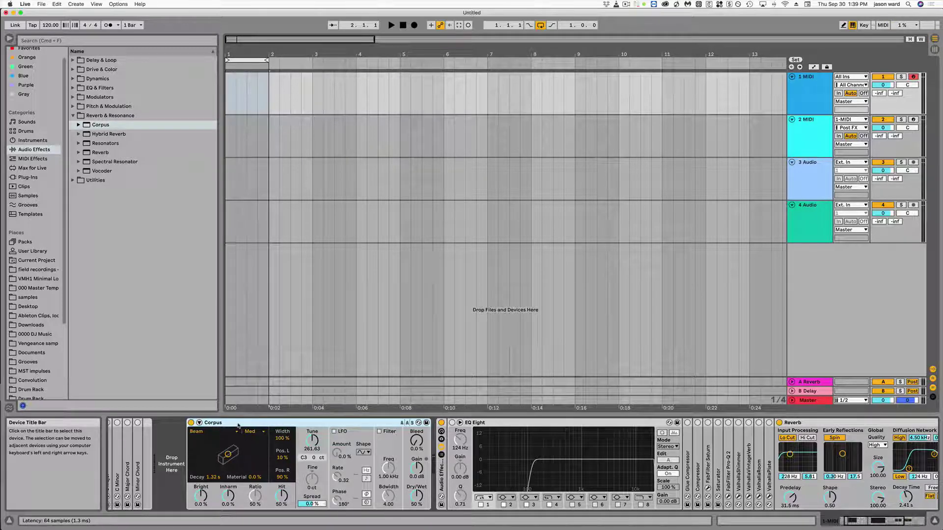
pyautogui.press('Delete')
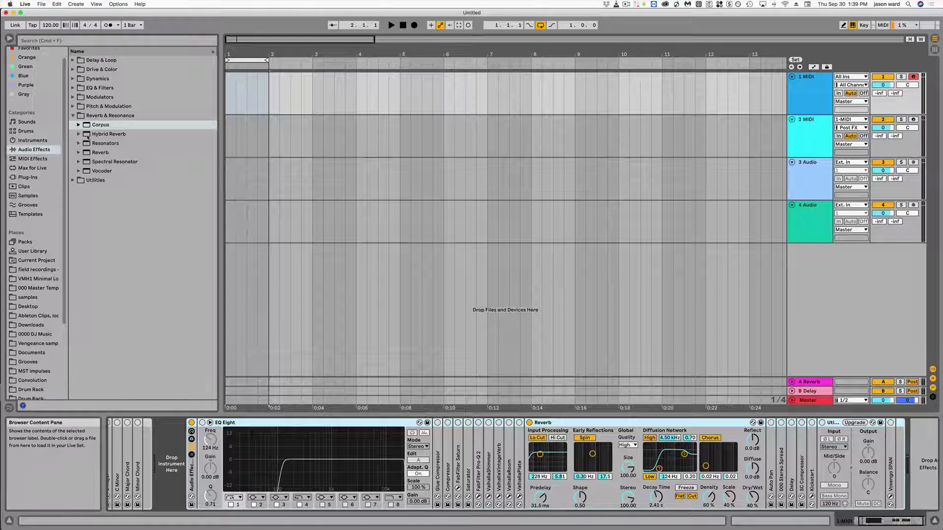
# Try Hybrid Reverb and Spectral Resonator one after the other on the first track, removing each device again
pyautogui.moveTo(88, 135); pyautogui.dragTo(174, 445)
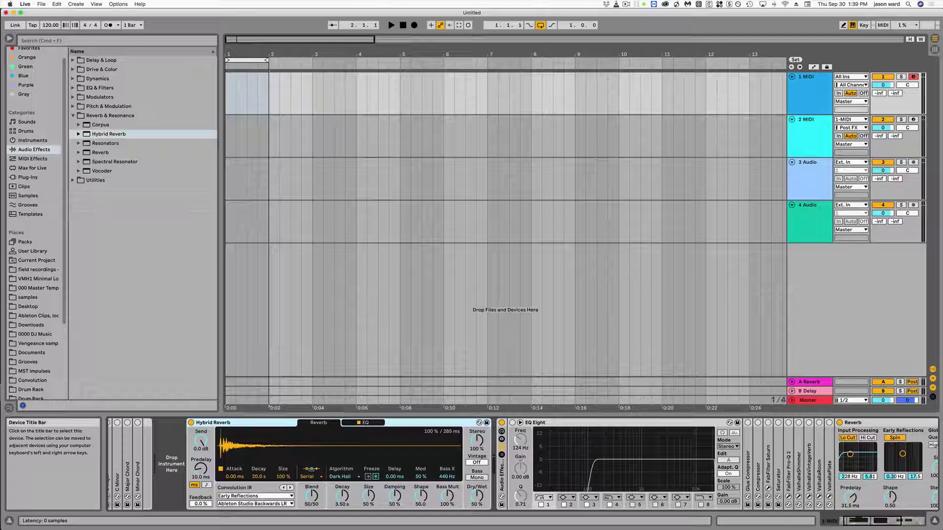
pyautogui.press('Delete')
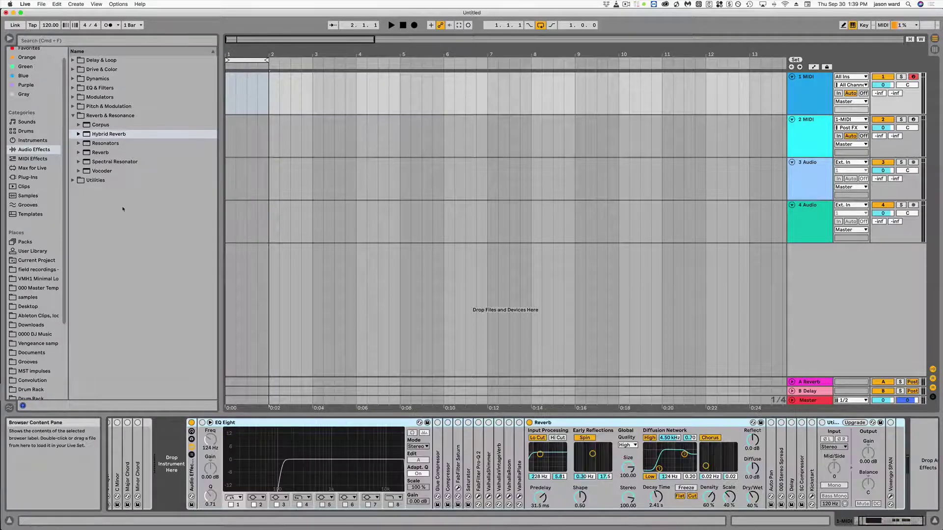
pyautogui.click(86, 163)
pyautogui.moveTo(87, 164); pyautogui.dragTo(169, 464)
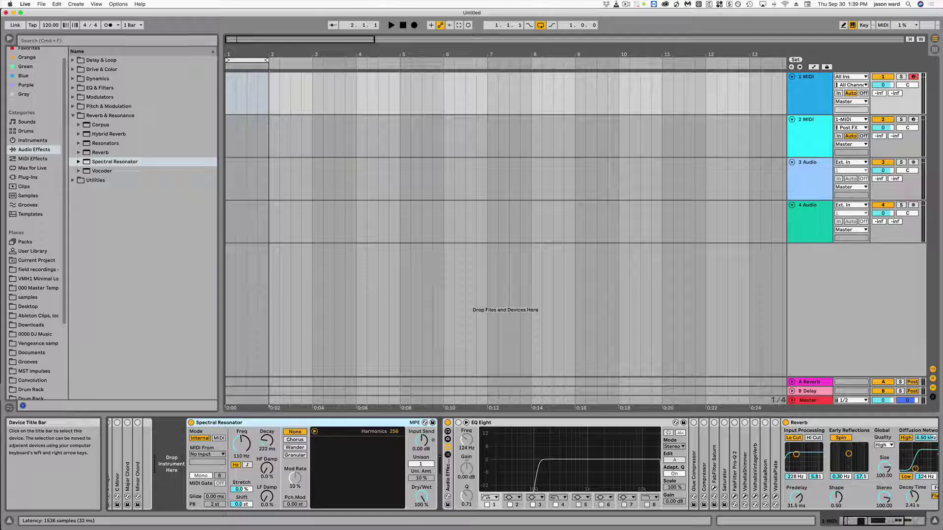
pyautogui.press('Delete')
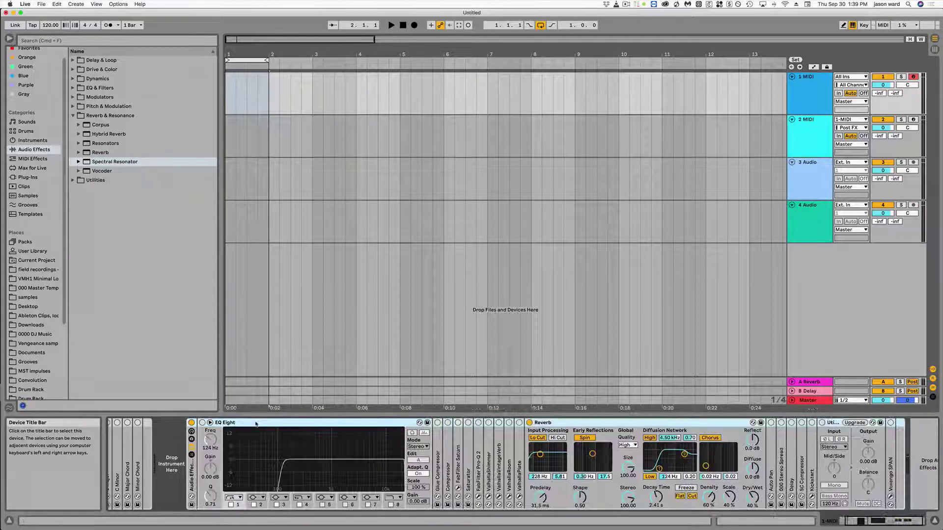
# Collapse the Reverb & Resonance folder and look over the devices in the Utilities folder, including Utility, before collapsing it too
pyautogui.click(72, 117)
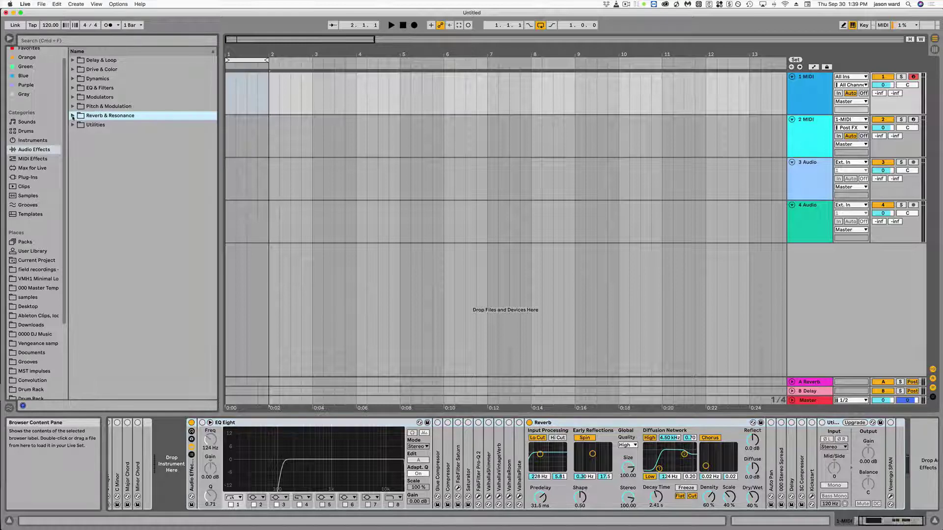
pyautogui.click(73, 125)
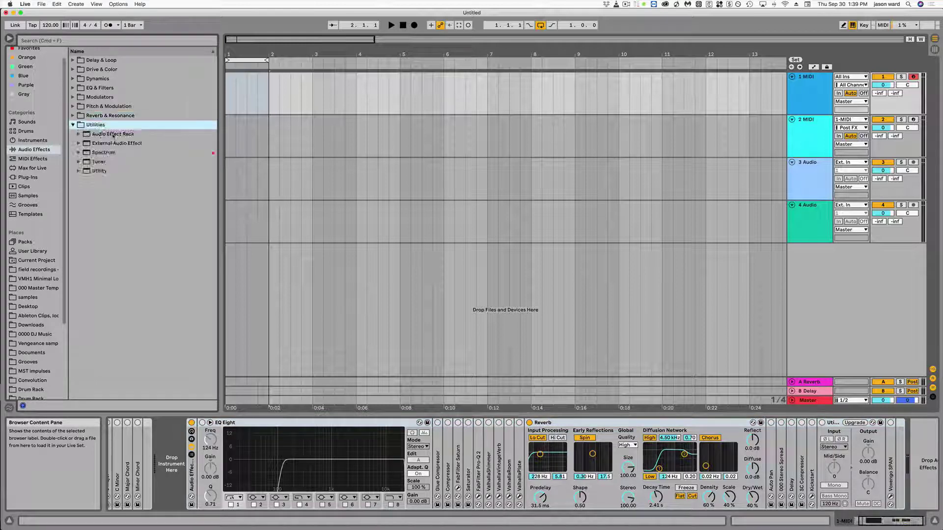
pyautogui.click(78, 171)
pyautogui.click(77, 171)
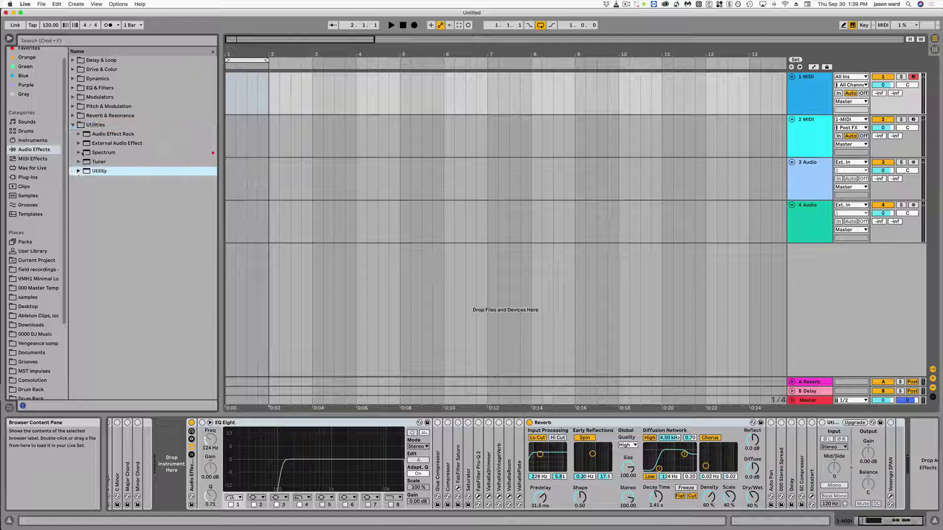
pyautogui.click(74, 126)
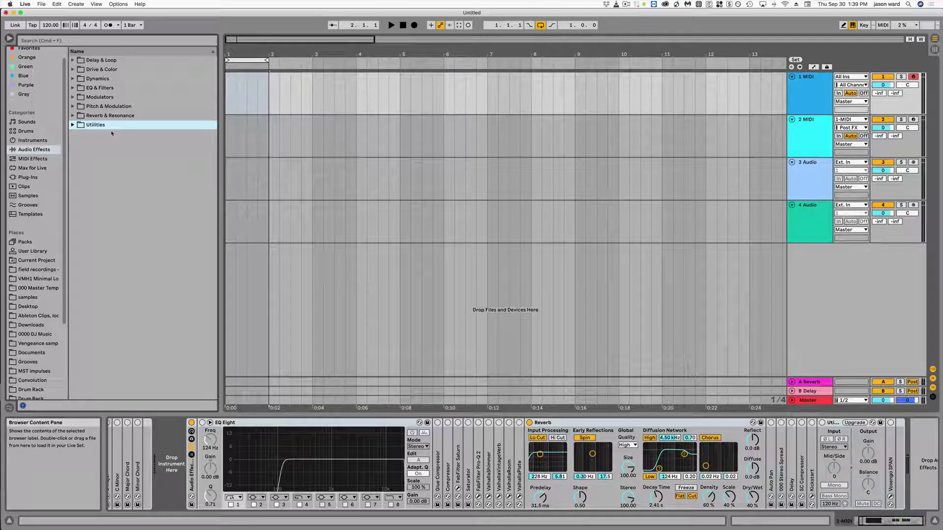
# Look through the MIDI Effects devices, including Envelope MIDI, Expression Control, MIDI Monitor, MPE Control and Note Echo, and return to Audio Effects
pyautogui.click(33, 158)
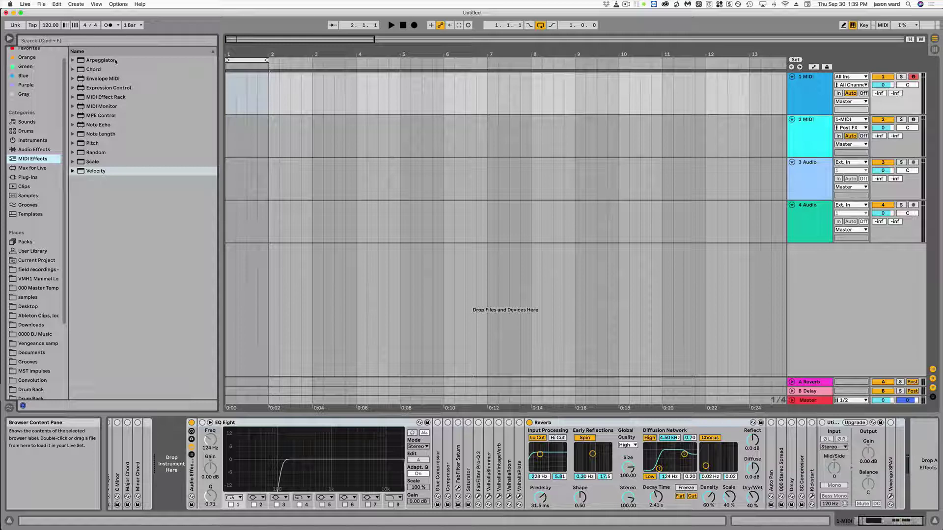
pyautogui.click(98, 80)
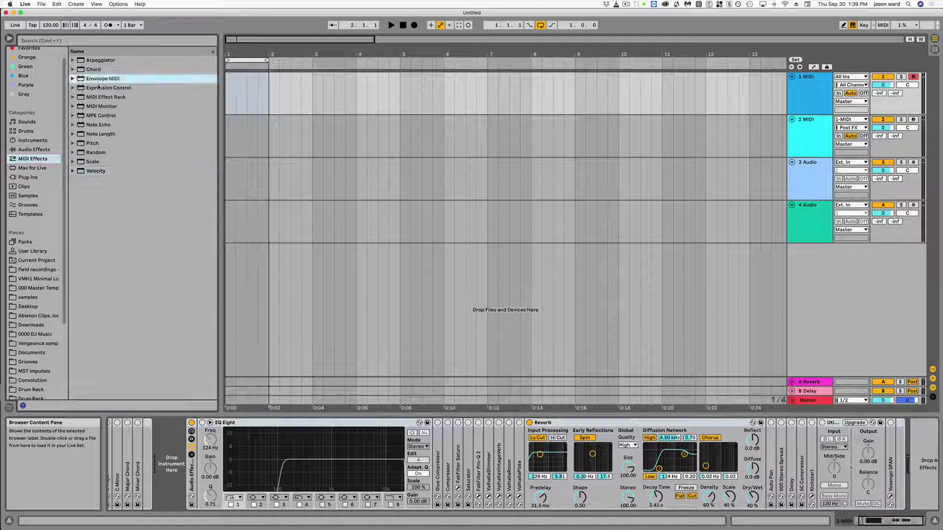
pyautogui.click(98, 87)
pyautogui.click(100, 106)
pyautogui.click(99, 116)
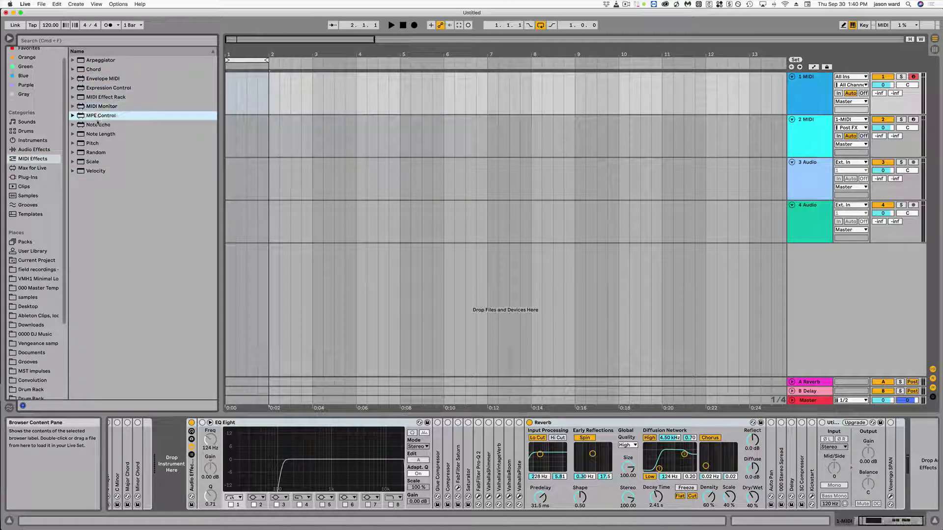
pyautogui.click(99, 125)
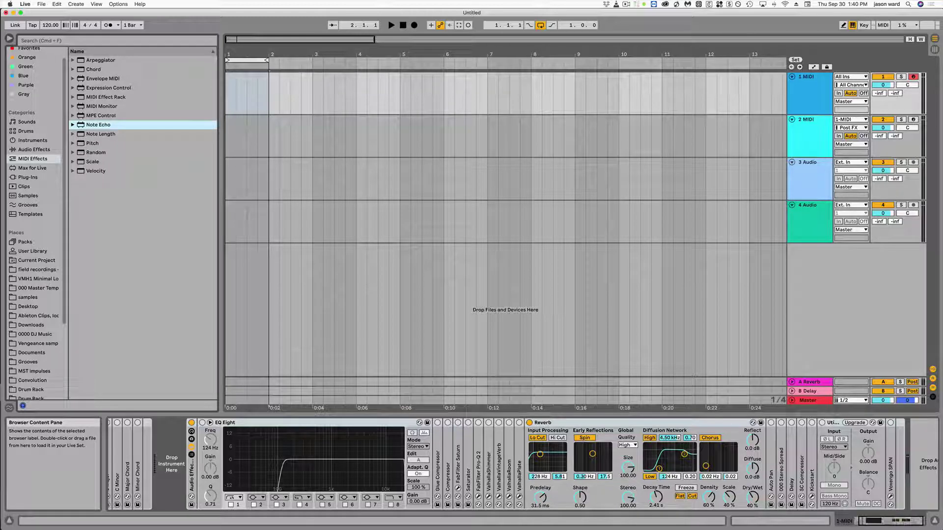
pyautogui.click(34, 150)
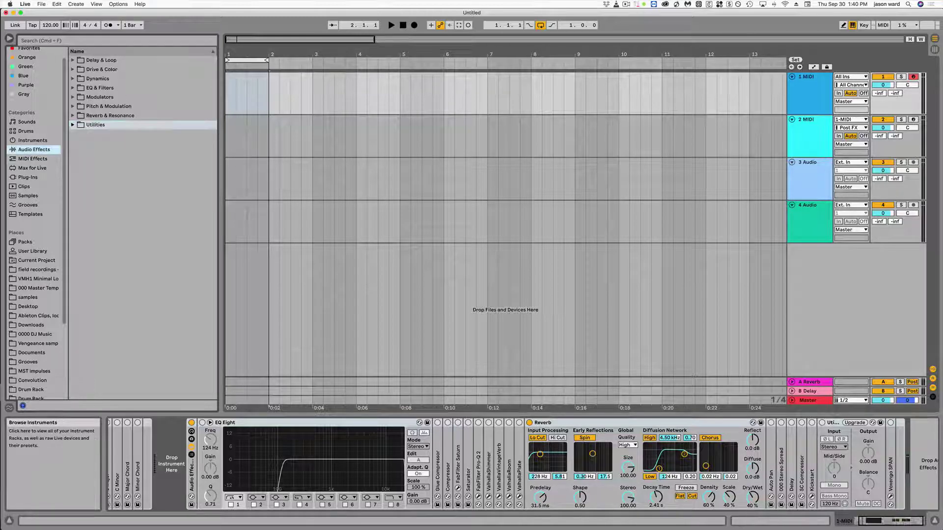